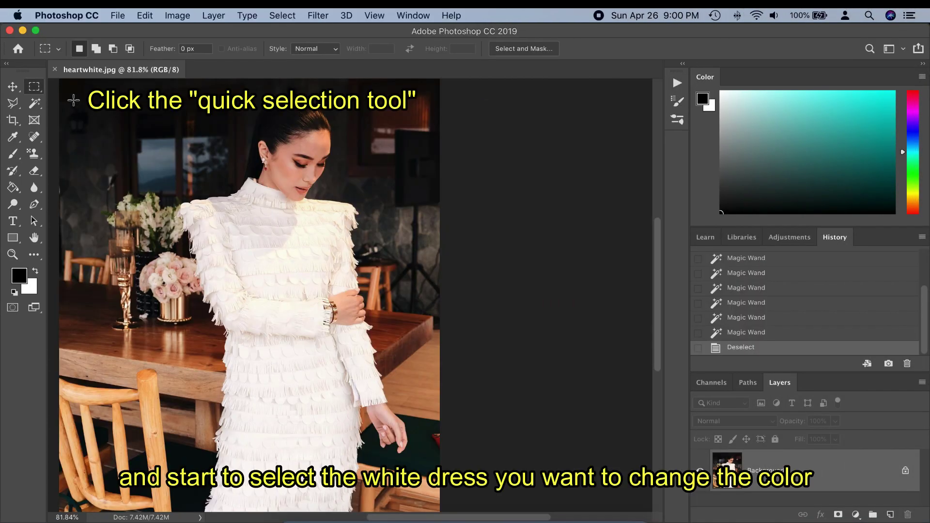
Select the whole white dress, from the collar down to the hem, with the Quick Selection tool.
drag(34, 106, 78, 103)
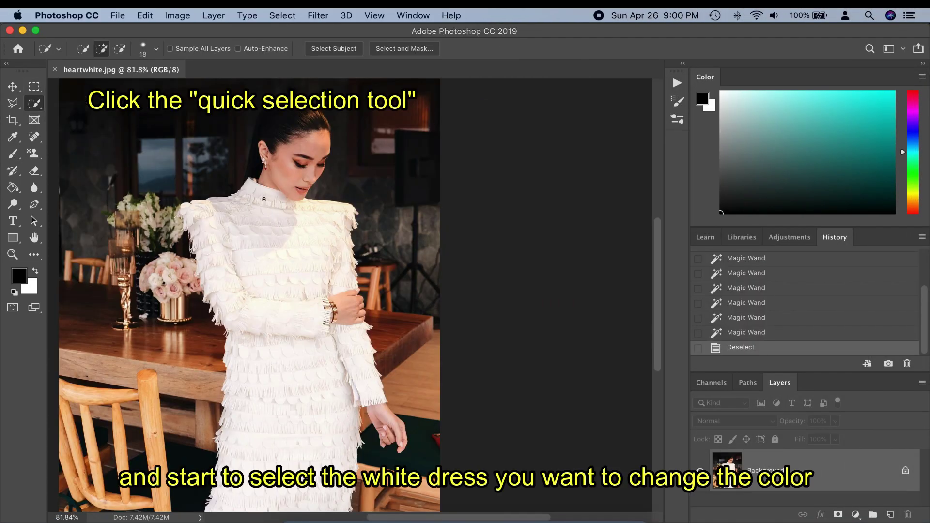
click(249, 190)
click(257, 192)
click(265, 196)
alt+click(300, 231)
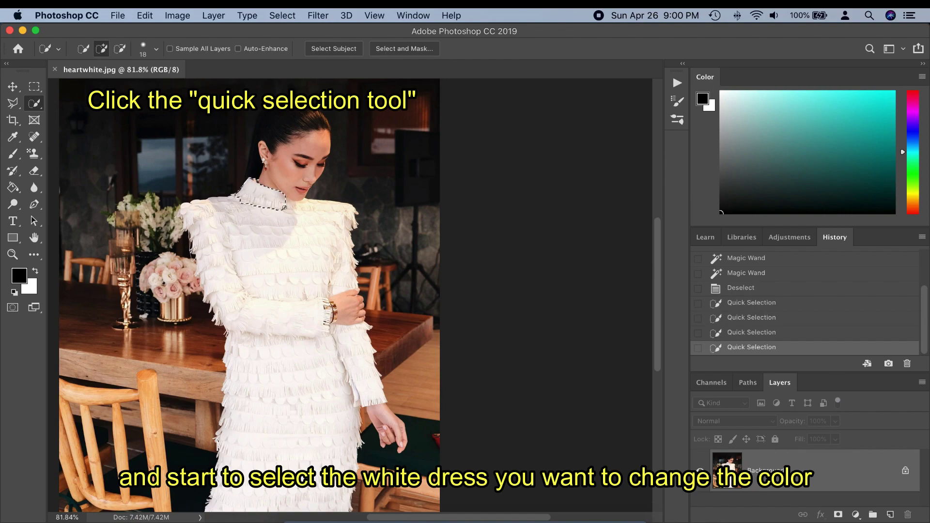
drag(286, 206, 339, 228)
mouse_move(344, 275)
mouse_down()
mouse_move(252, 285)
mouse_move(291, 387)
mouse_up()
drag(286, 426, 276, 494)
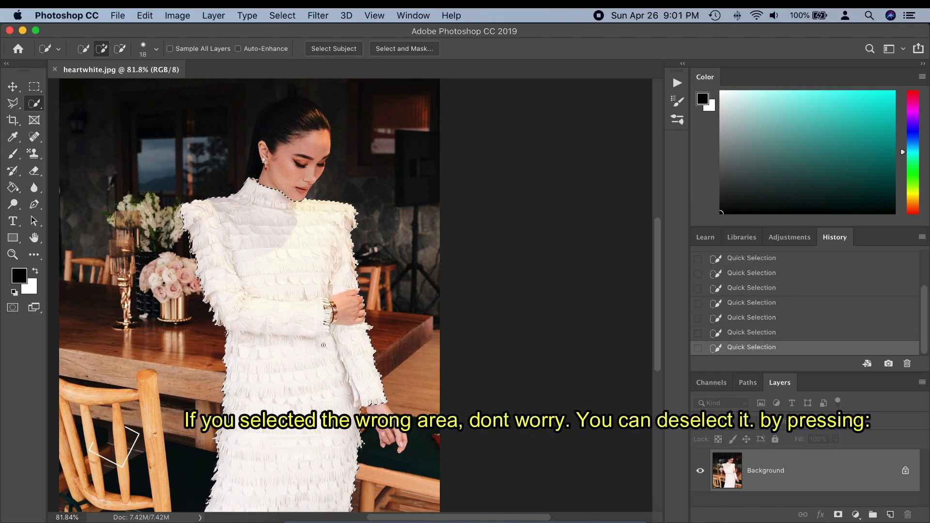
Reduce the selection brush to size 8 and subtract stray areas around the wrist and shoulder edge from the dress selection.
click(156, 50)
drag(87, 89, 81, 88)
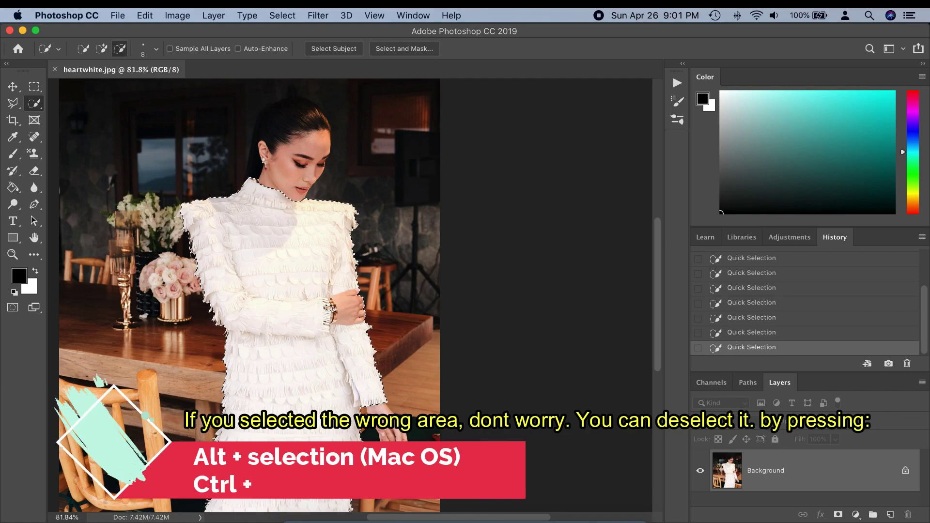
alt+click(340, 318)
key(alt)
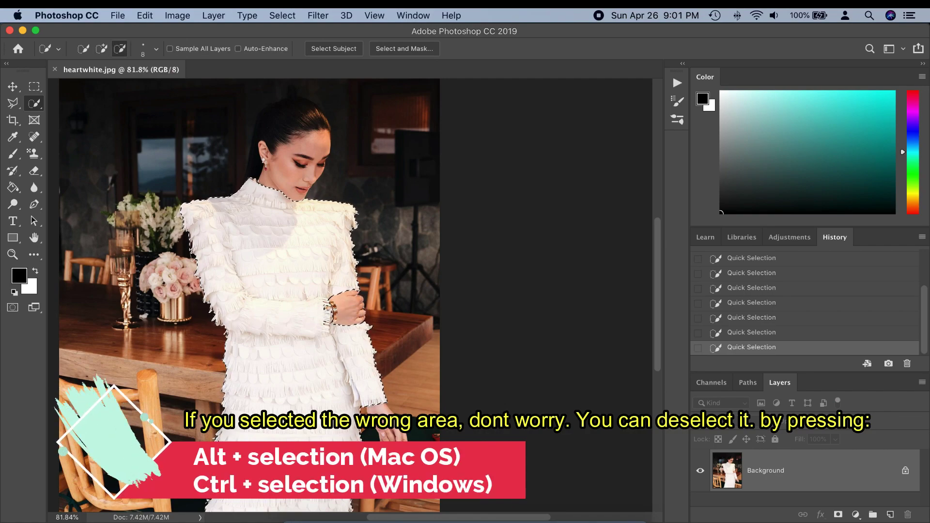
key(alt)
scroll(351, 296, up, 3)
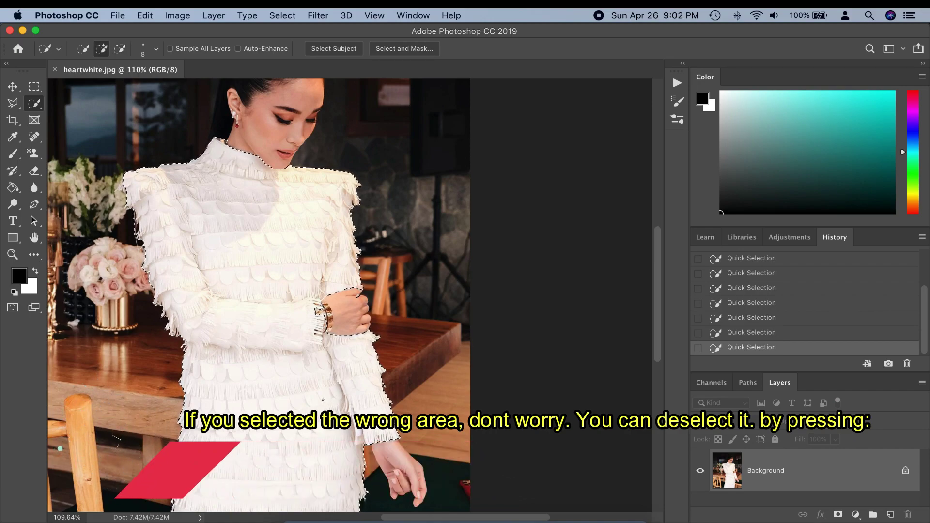
key(alt)
click(119, 186)
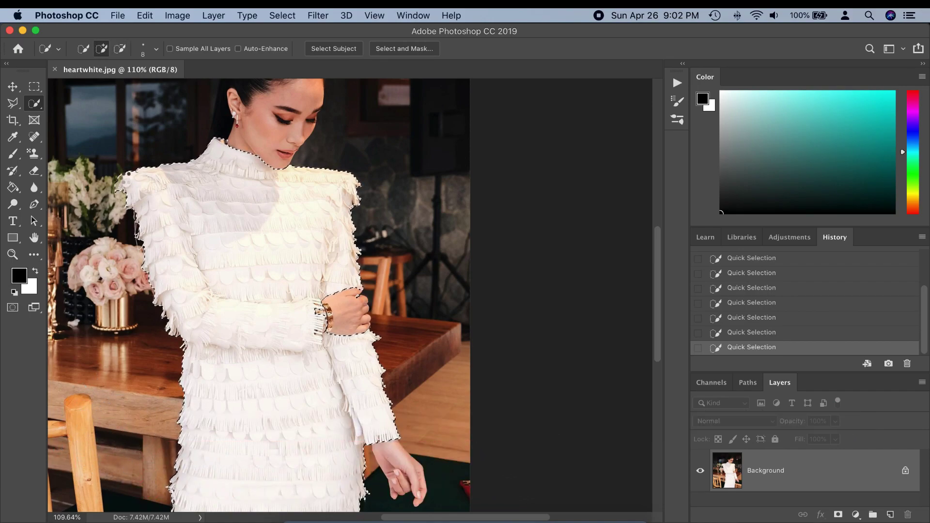
key(alt)
scroll(355, 302, down, 2)
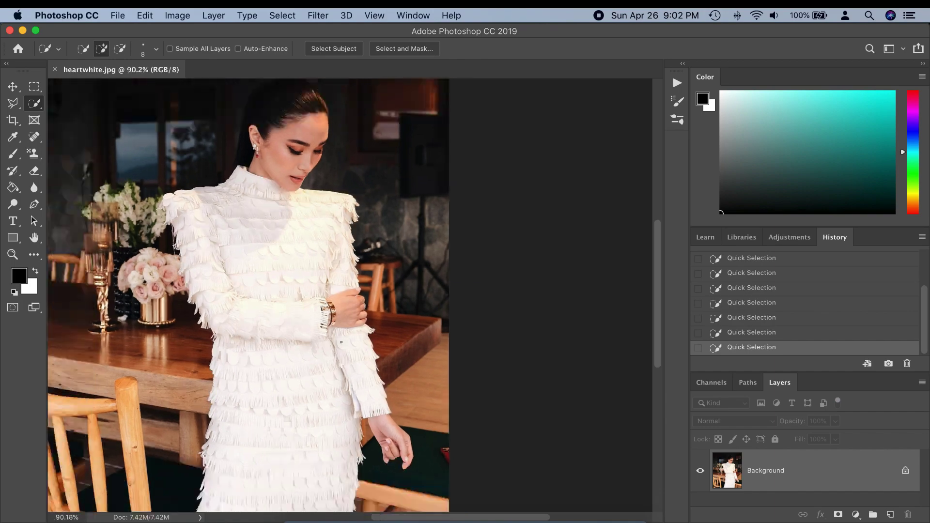
scroll(349, 351, down, 1)
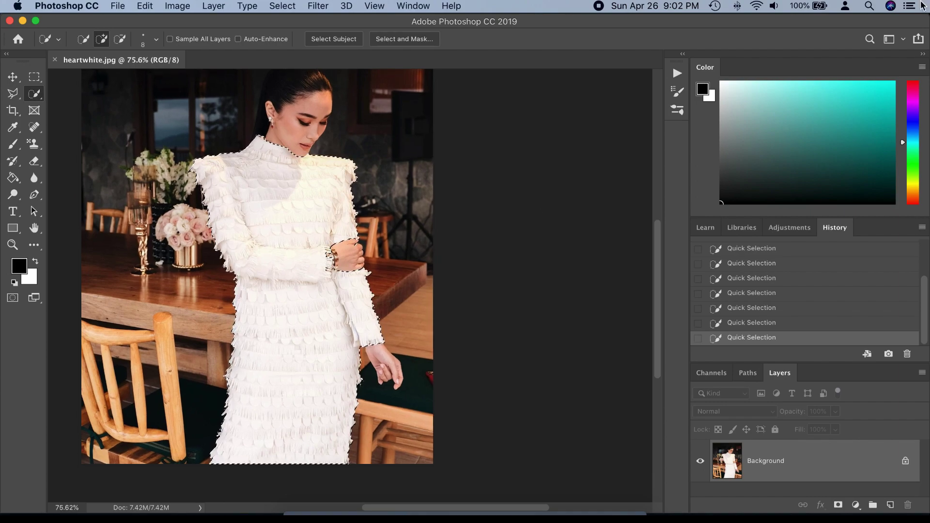
Add a Solid Color fill layer limited to the selected dress.
click(856, 505)
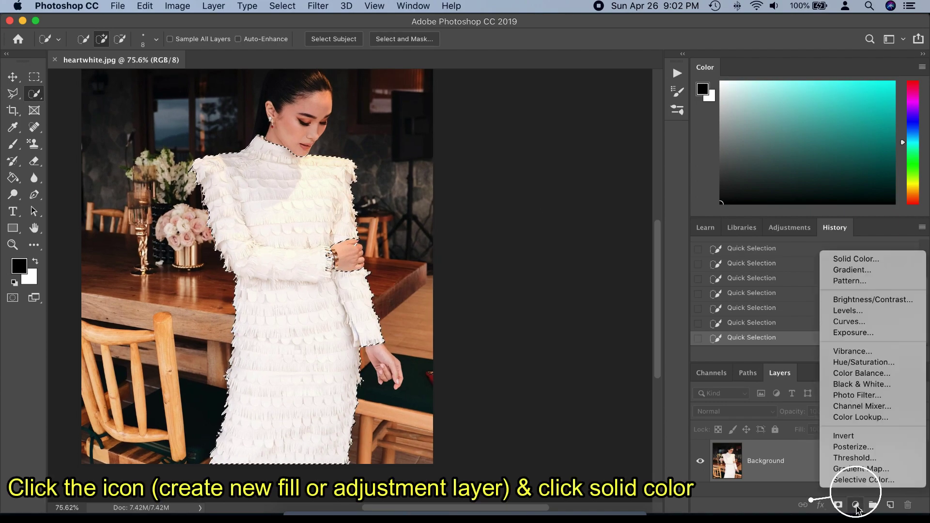
click(869, 262)
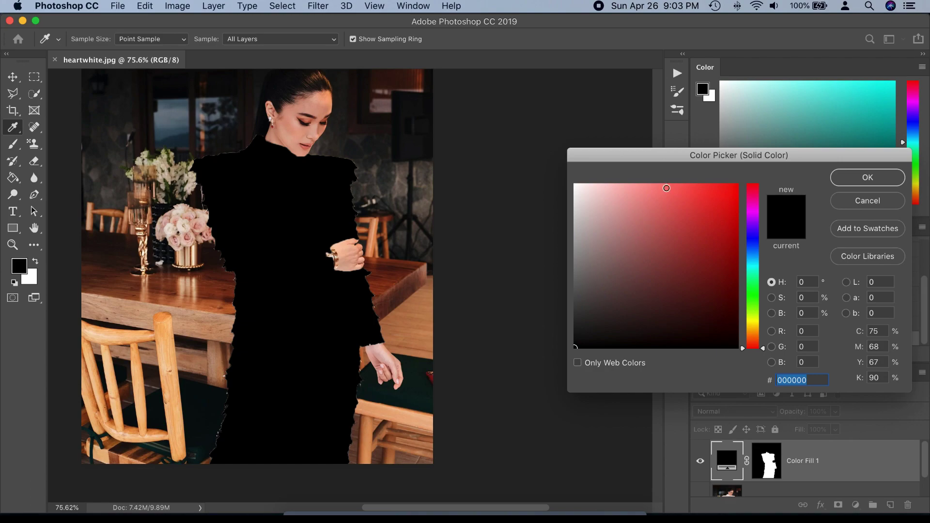
Try coral red, violet and saturated blue-violet as the fill color of the dress.
click(665, 187)
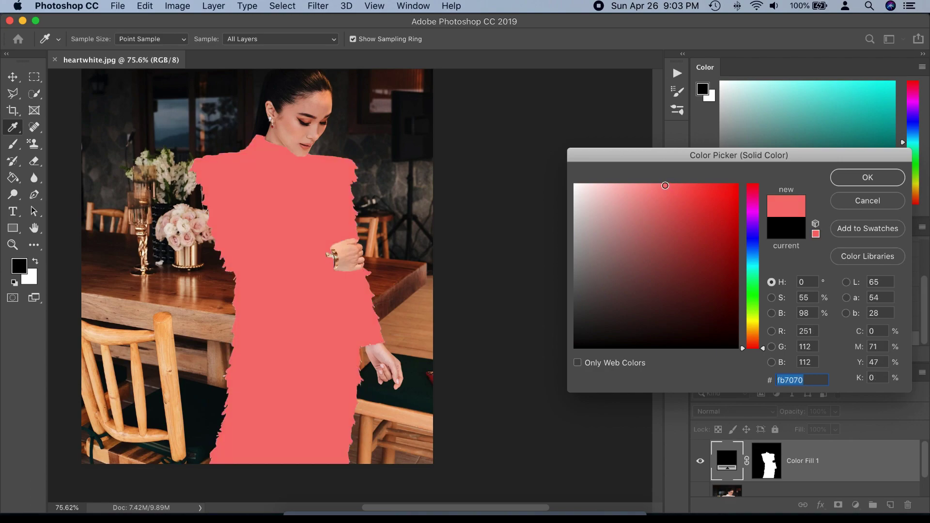
drag(666, 186, 666, 186)
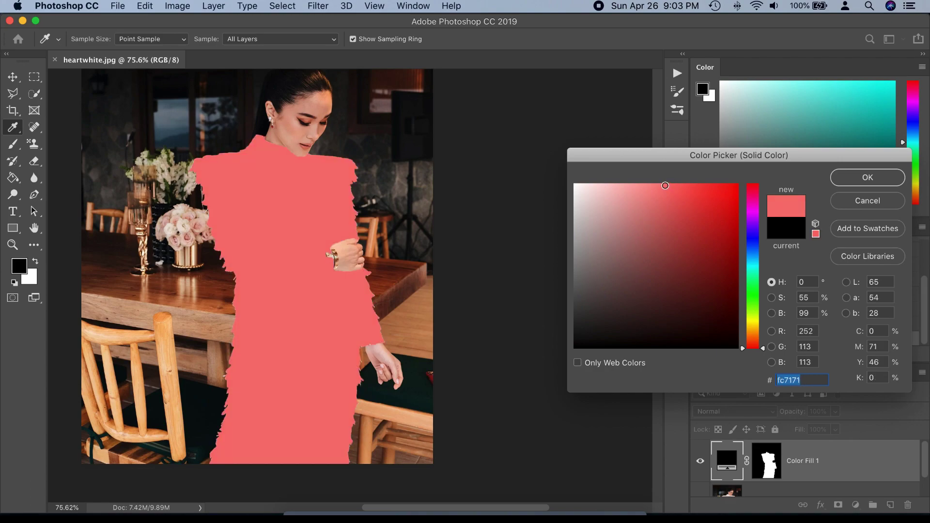
click(754, 238)
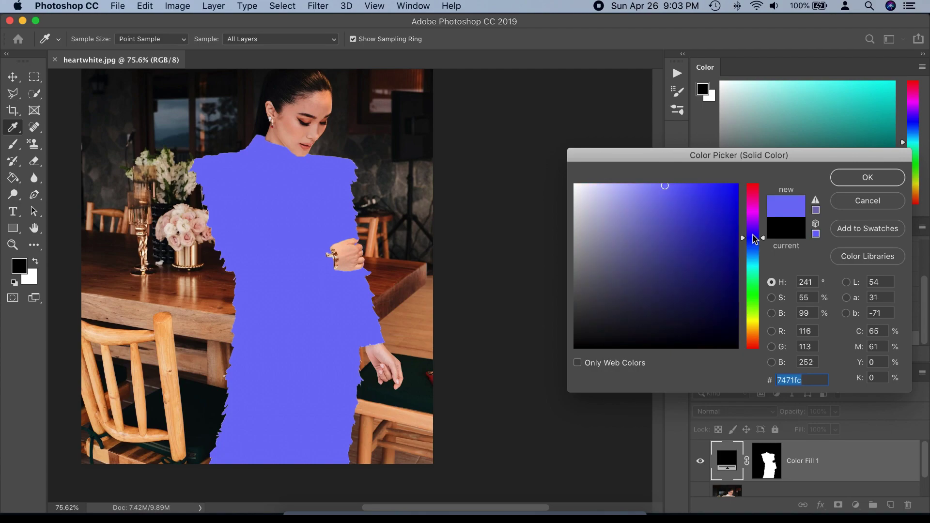
click(753, 236)
click(754, 233)
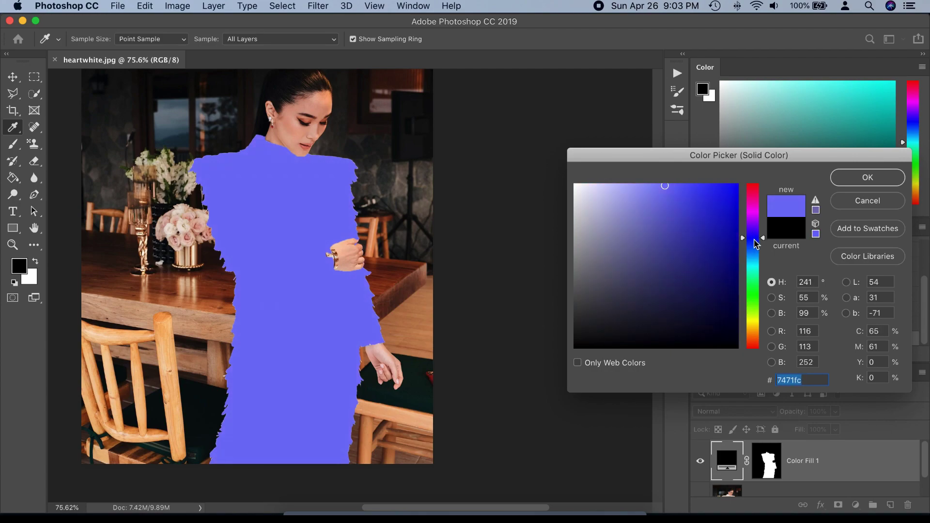
click(736, 187)
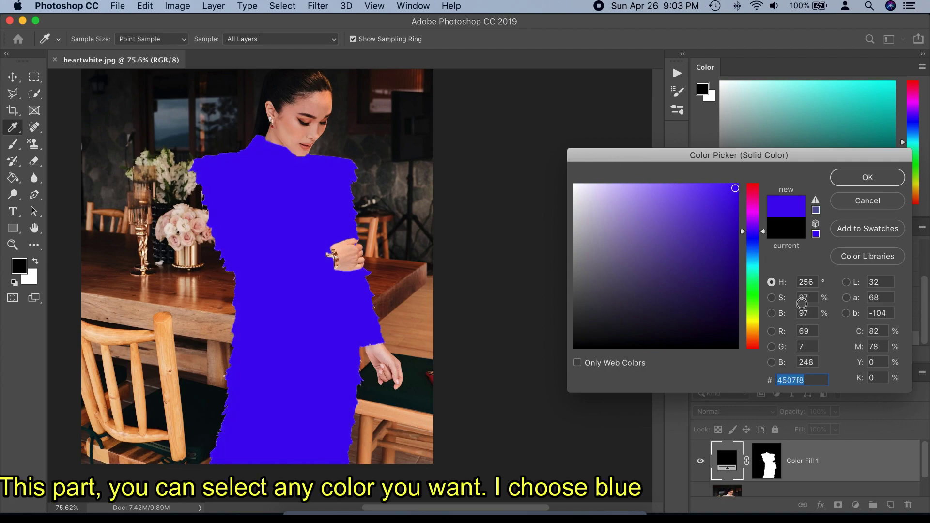
Set the fill color to hue 220, saturation 50, brightness 100 and red 128, and accept it.
click(814, 283)
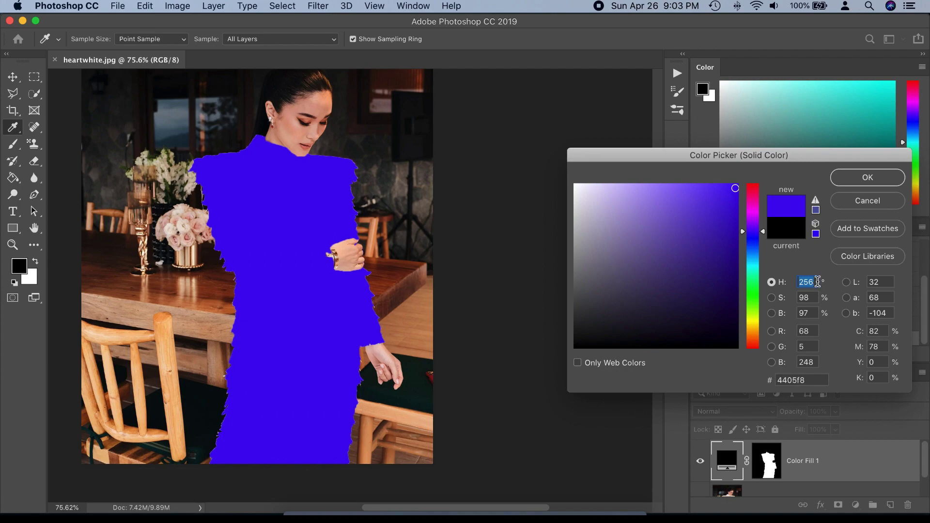
text(220)
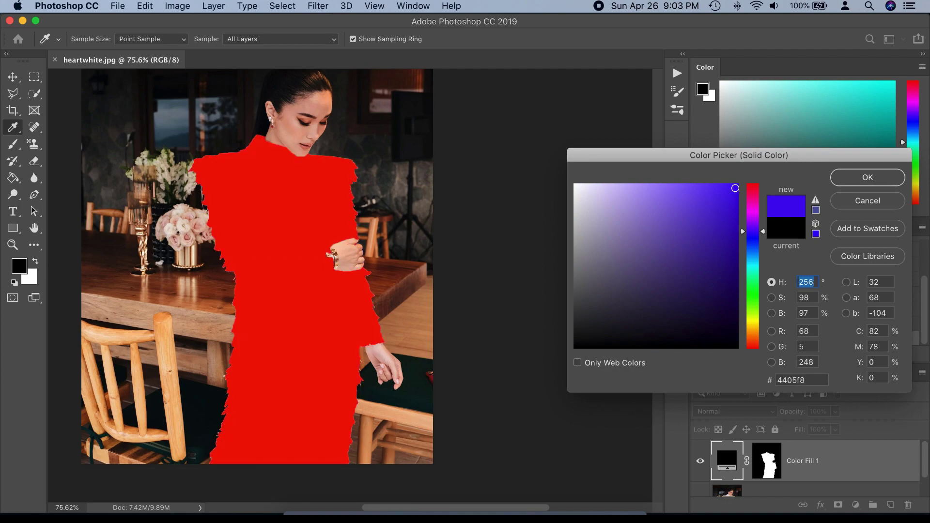
key(Tab)
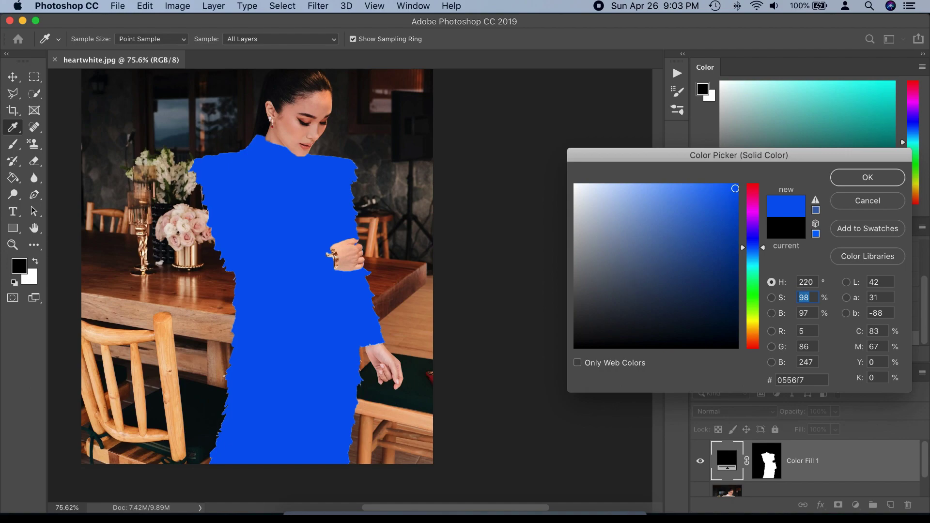
text(50)
key(Tab)
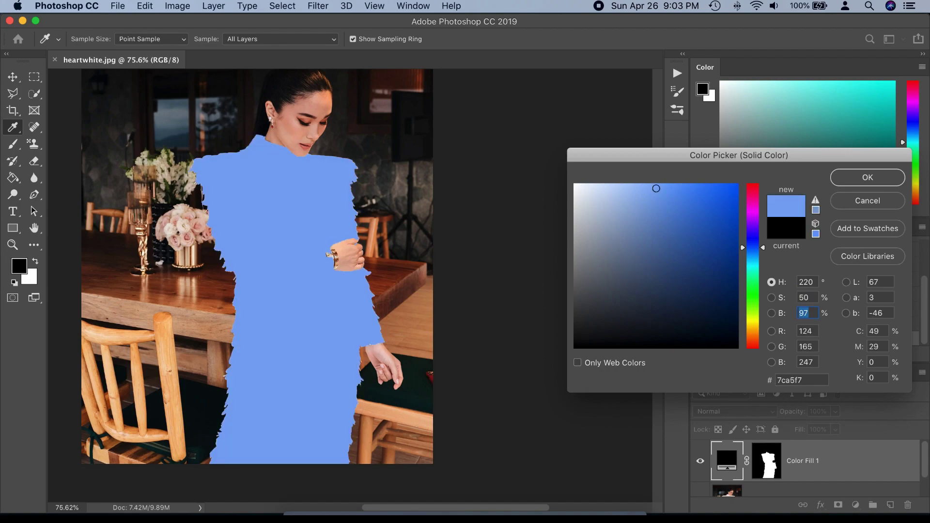
text(100)
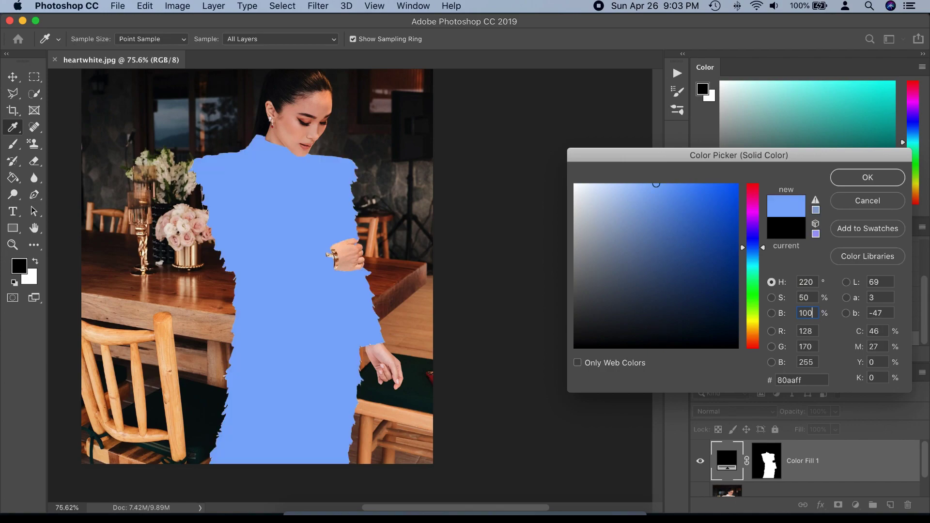
key(Tab)
text(128)
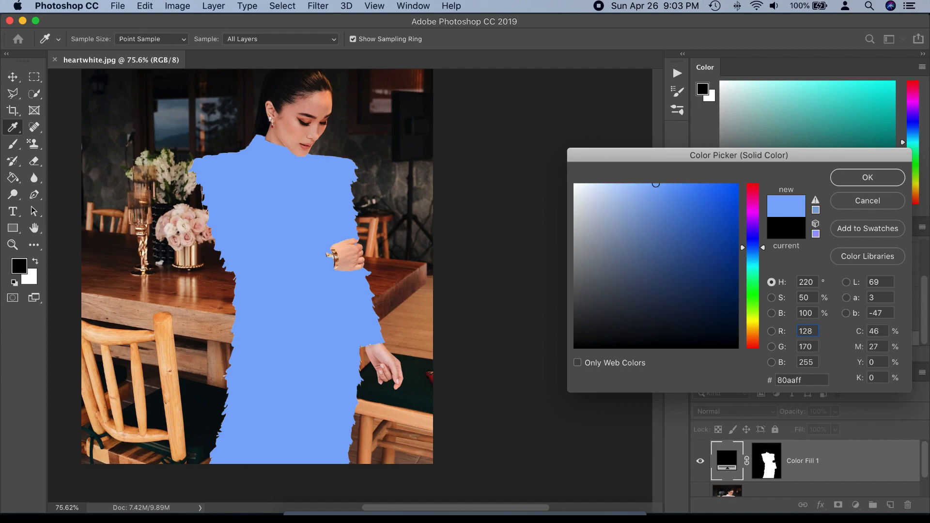
key(Tab)
click(868, 180)
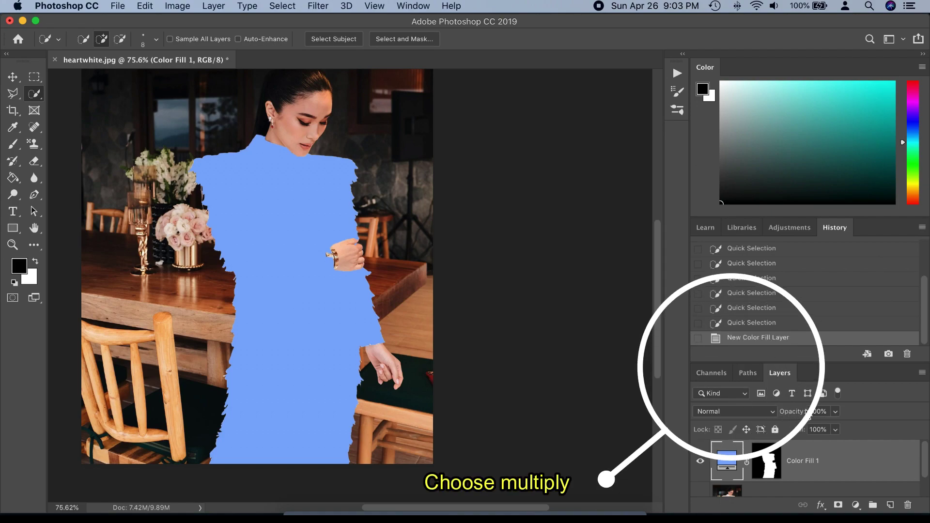
Set the blend mode of the color fill layer to Multiply.
click(740, 413)
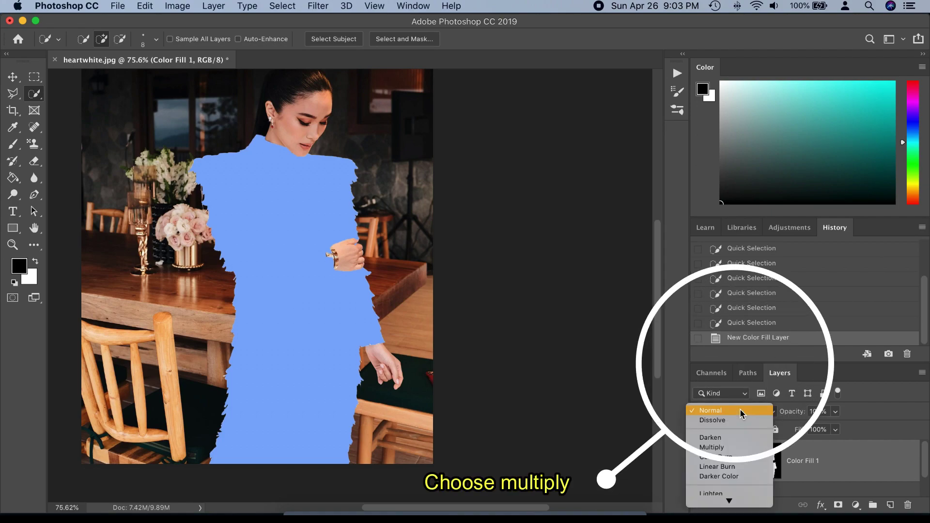
click(726, 445)
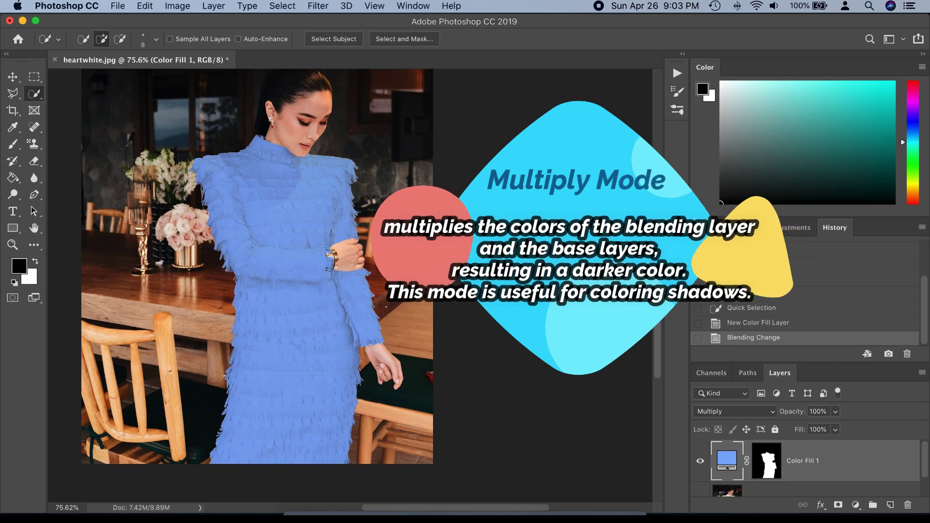
scroll(386, 307, down, 2)
scroll(439, 326, down, 1)
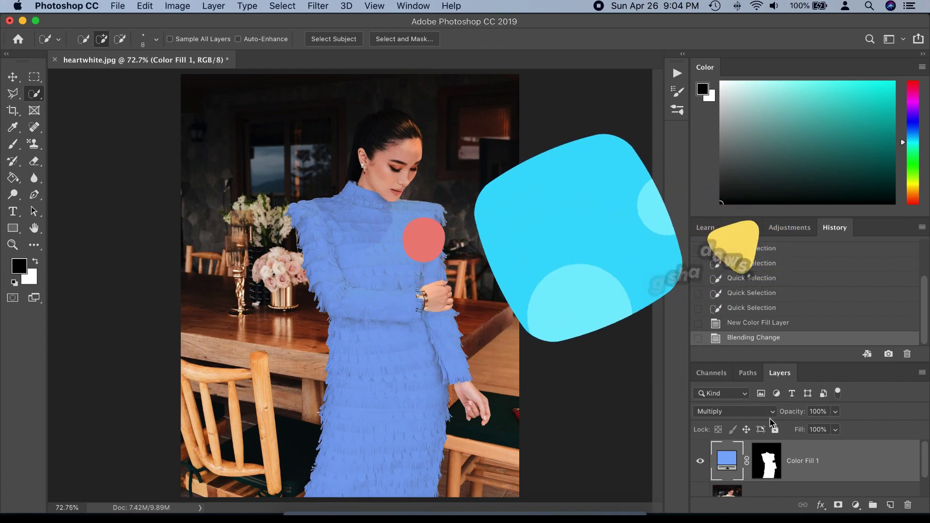
Add a Curves adjustment layer above the color fill layer and close its properties.
click(856, 505)
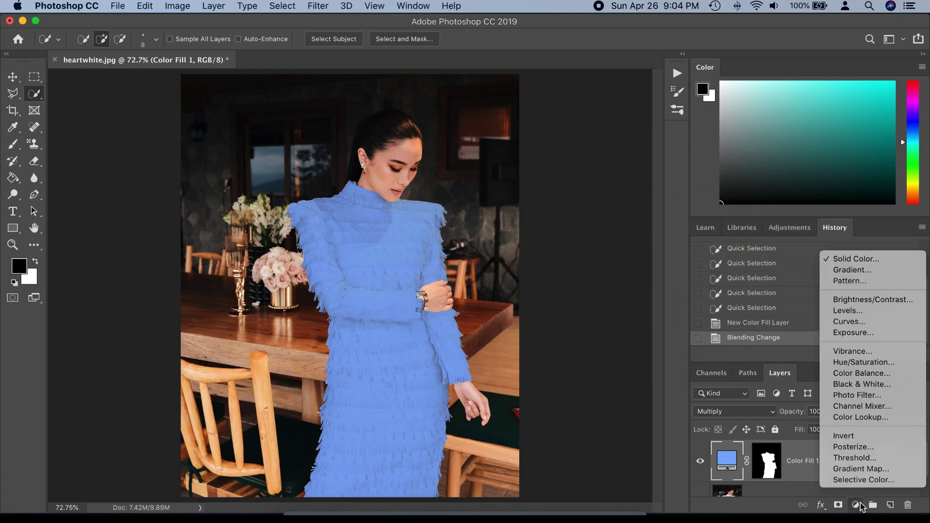
click(868, 323)
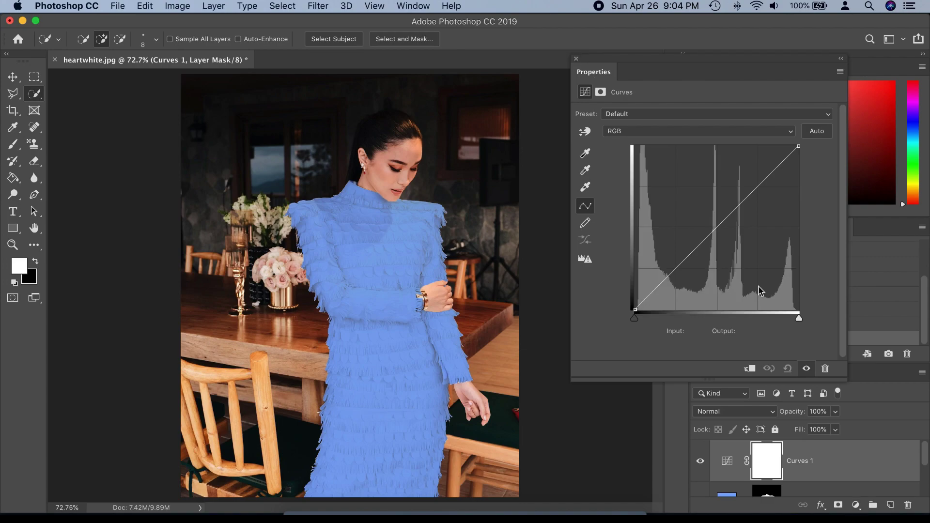
click(834, 476)
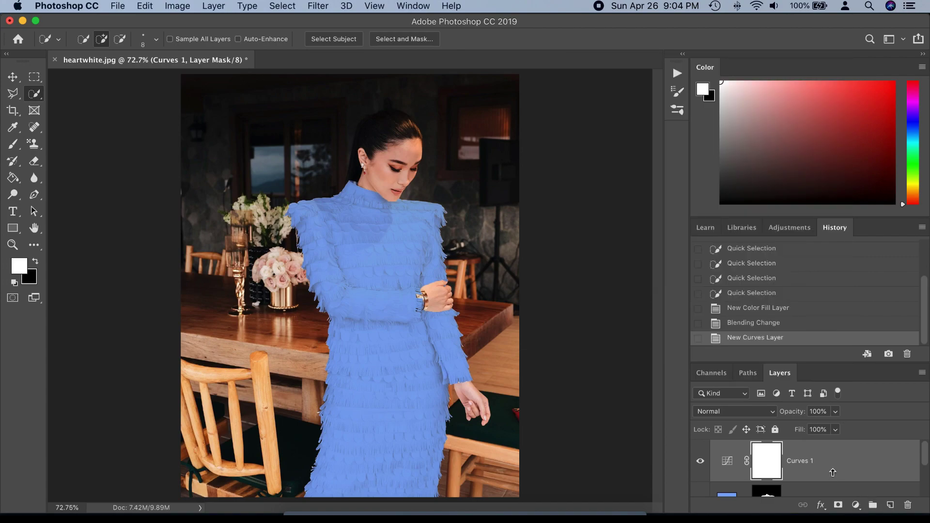
Group the Curves and color fill layers together and expand the group to show its layers.
scroll(833, 472, down, 2)
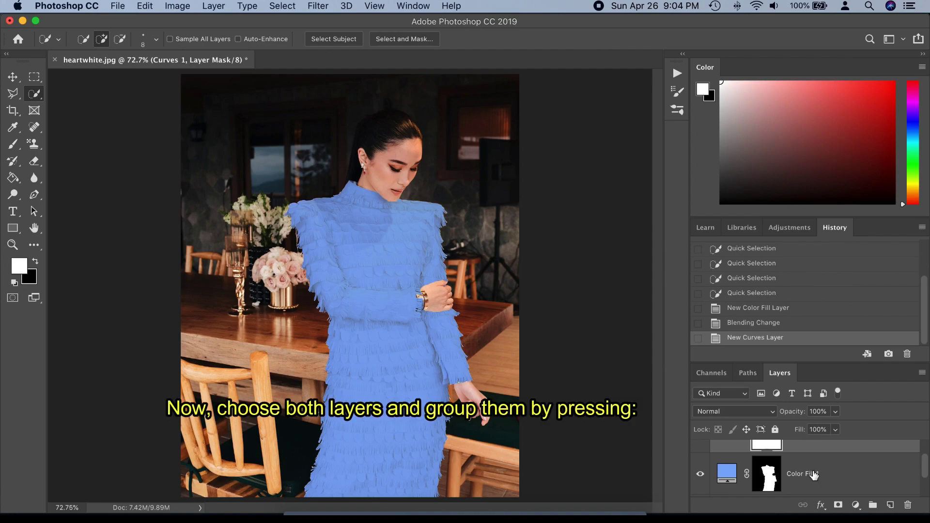
shift+click(814, 476)
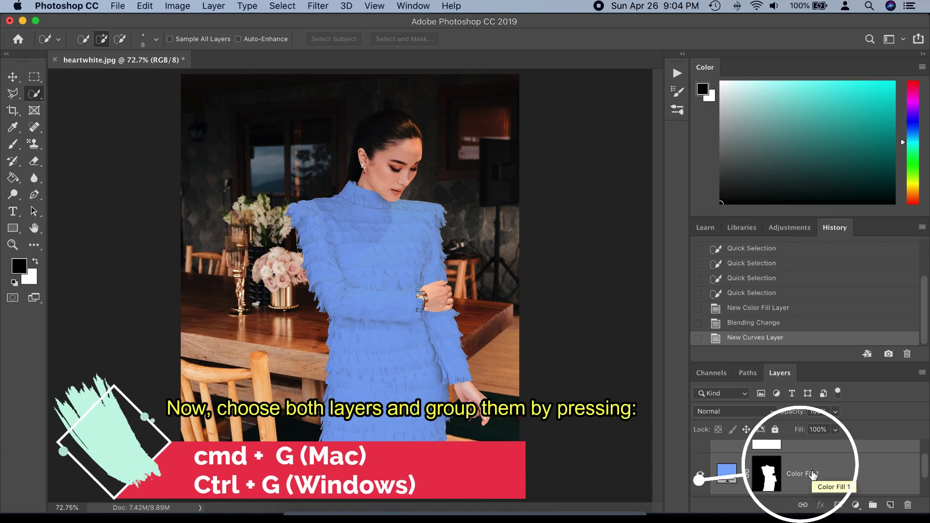
key(super+g)
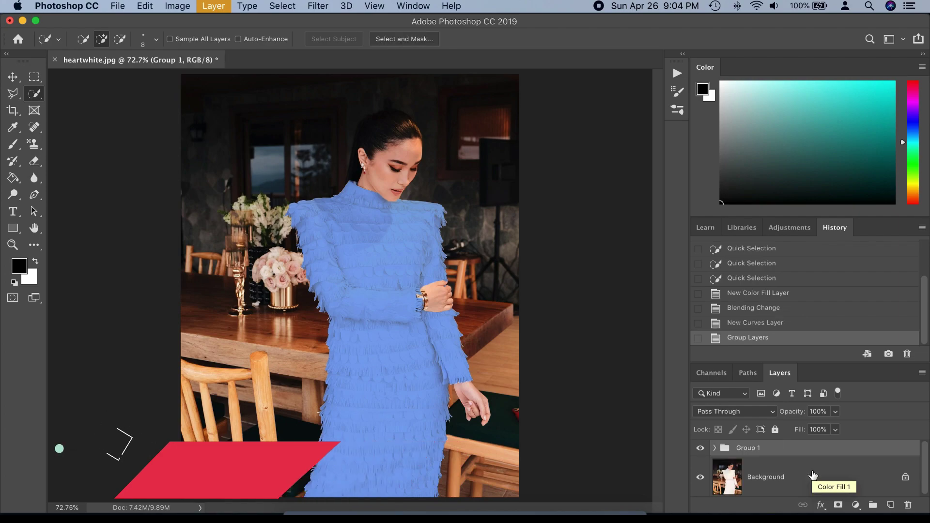
click(716, 448)
scroll(786, 460, down, 3)
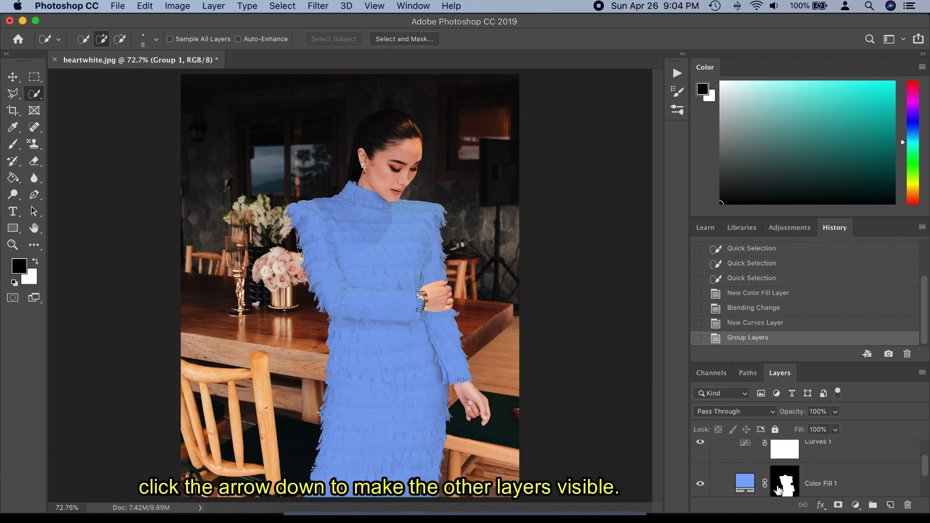
scroll(789, 460, up, 2)
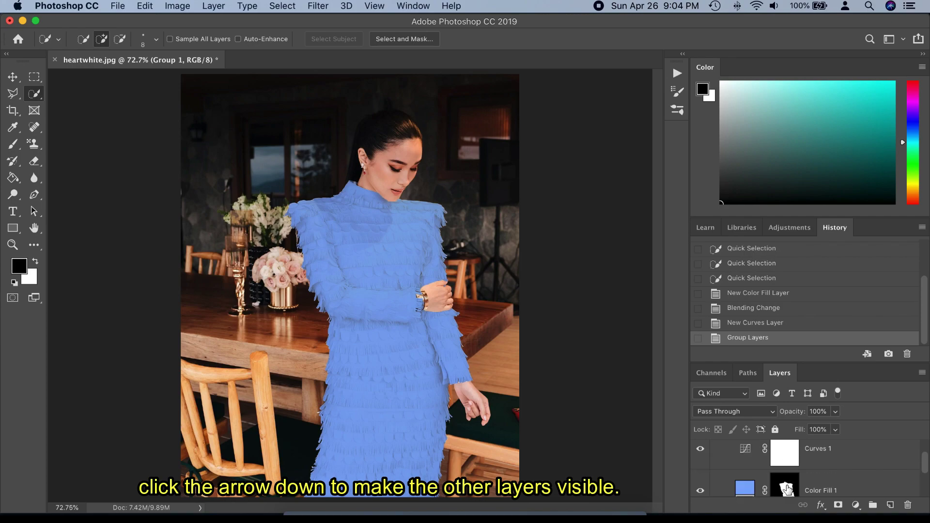
Move the layer mask from the Color Fill 1 layer onto Group 1, keeping the group expanded.
drag(789, 490, 778, 447)
scroll(790, 473, up, 3)
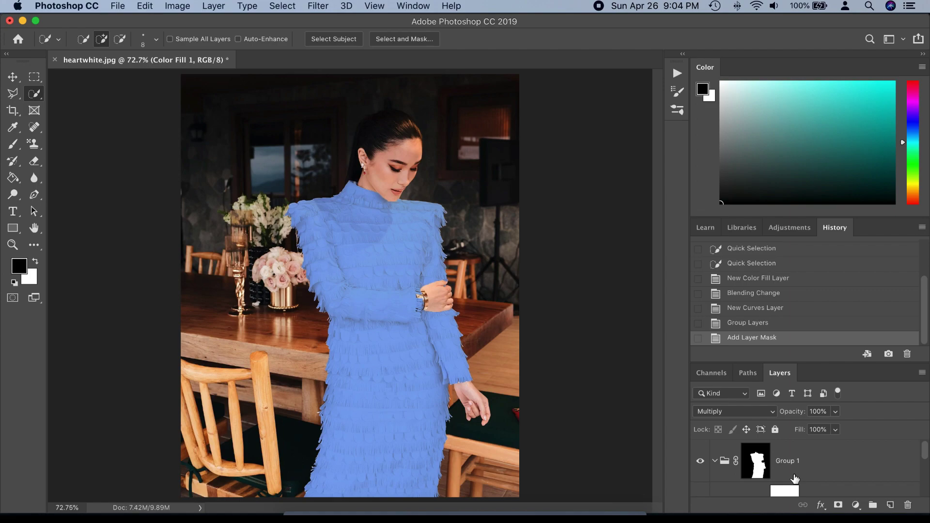
scroll(793, 476, down, 2)
scroll(782, 470, up, 2)
click(715, 462)
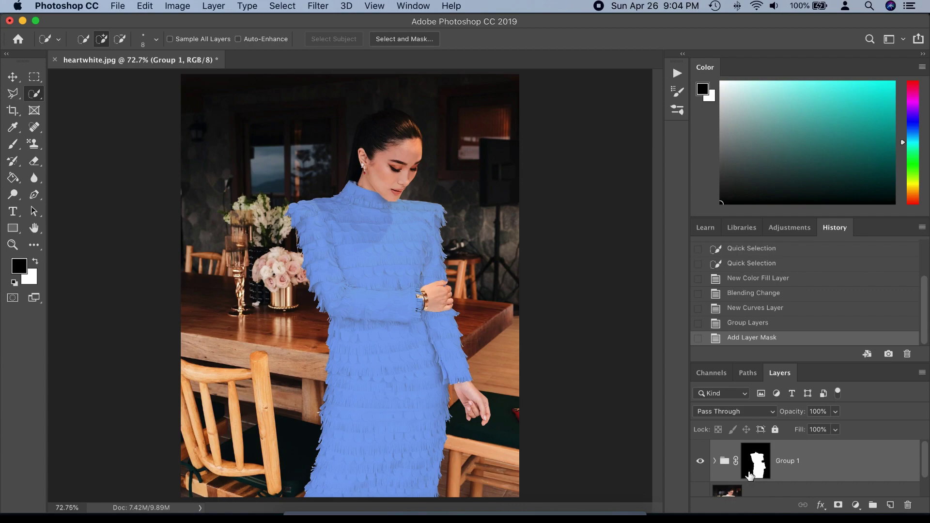
click(715, 461)
Open the properties of the Curves 1 layer and turn on its on-image adjustment tool.
scroll(771, 480, down, 1)
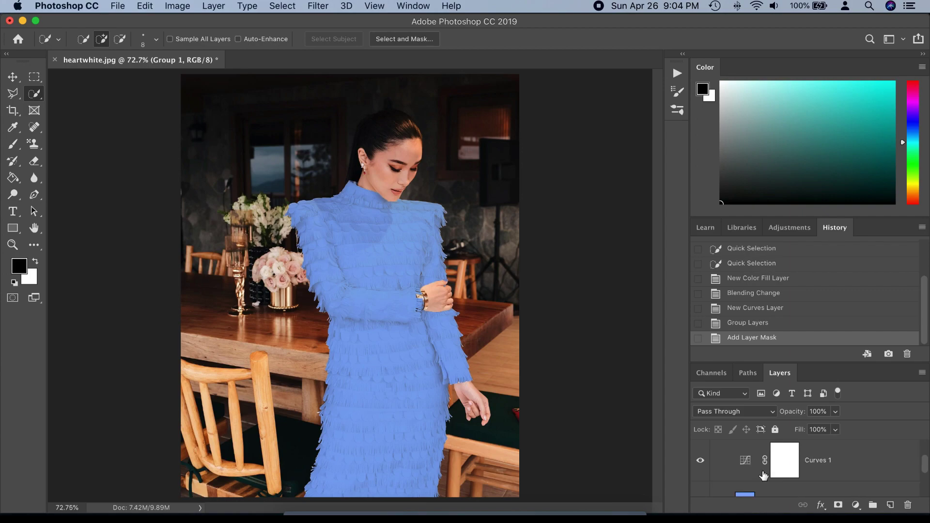
click(747, 462)
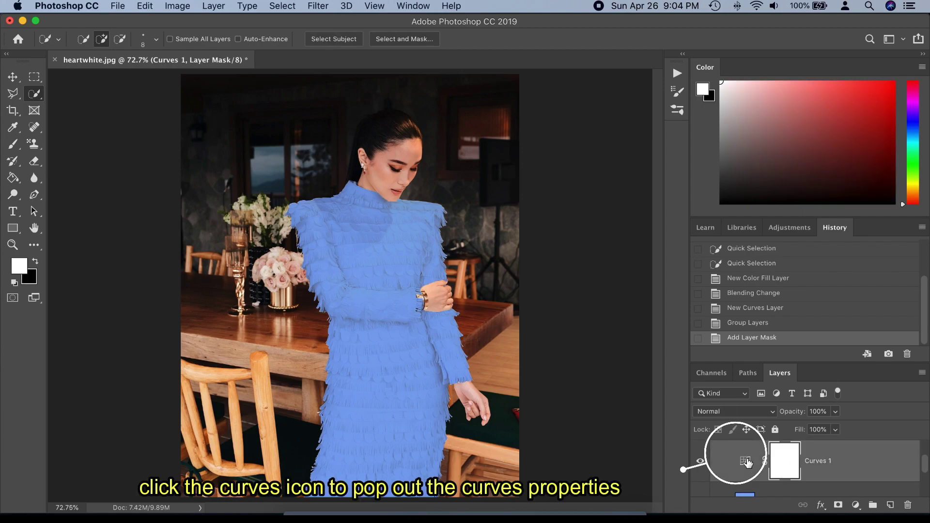
click(747, 461)
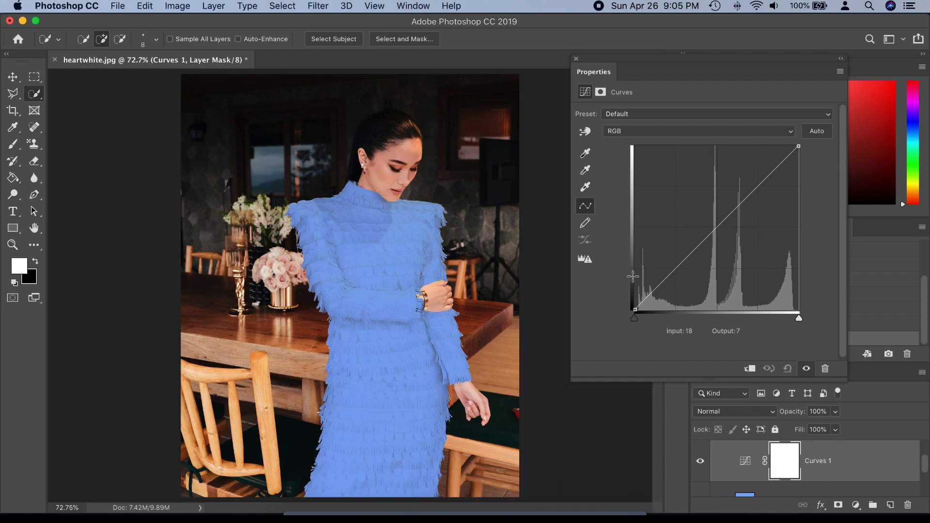
click(585, 131)
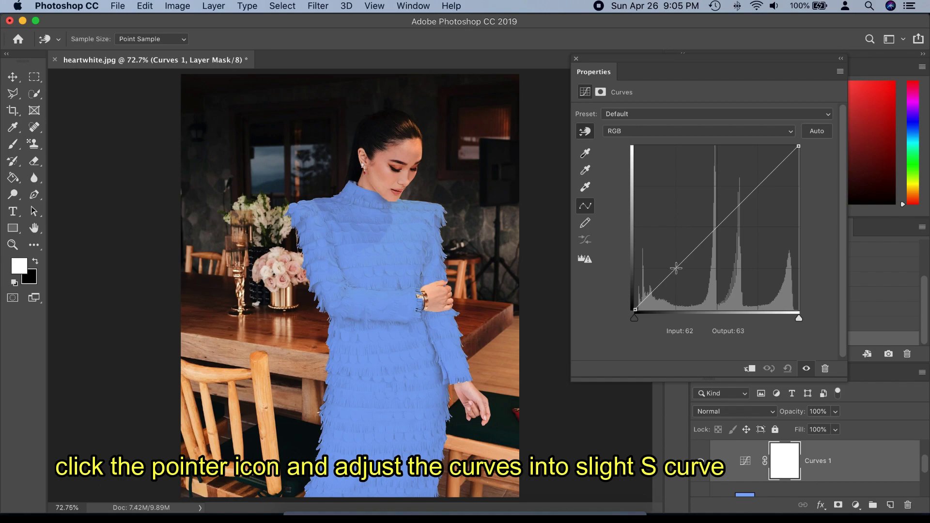
Bend the RGB curve into an S with points at input 57, output 12 and input 190, output 189.
drag(677, 268, 672, 301)
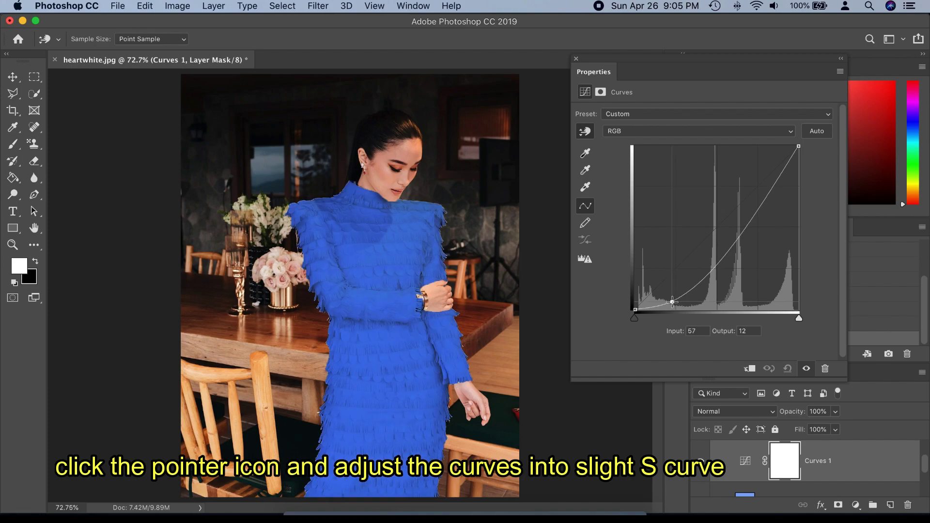
drag(673, 302, 672, 301)
drag(756, 193, 758, 189)
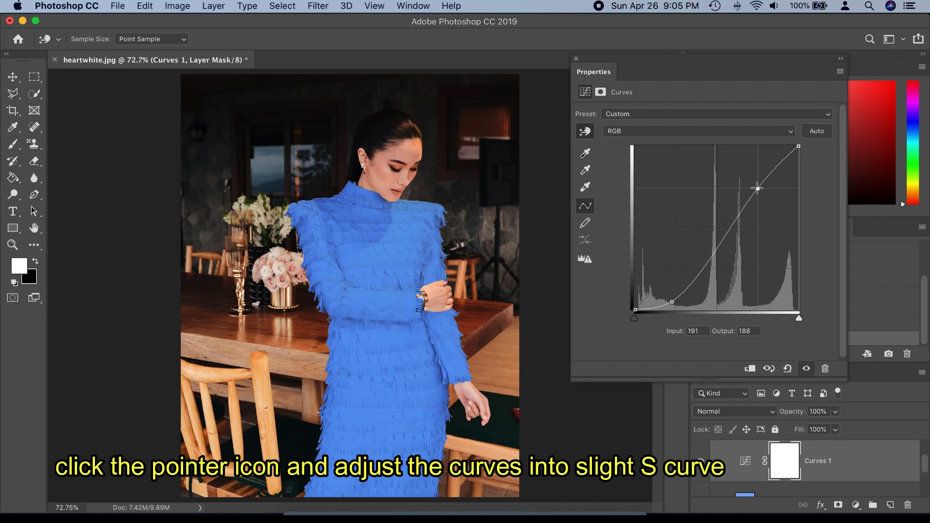
drag(758, 188, 758, 188)
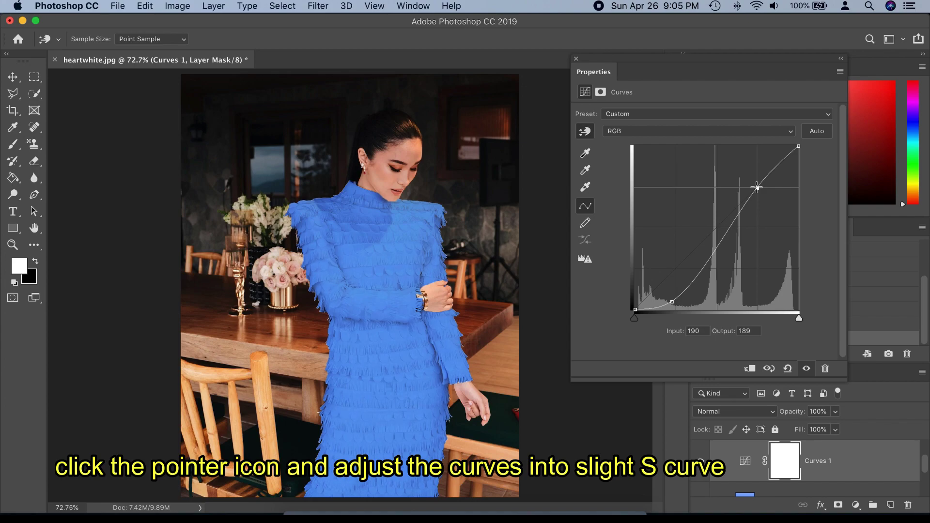
drag(758, 187, 757, 187)
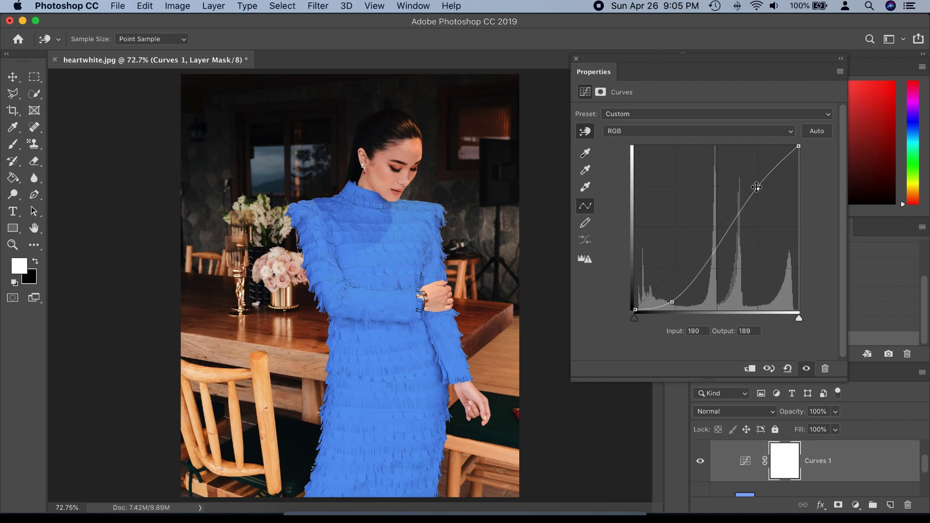
Set the Color Fill 1 color's saturation to 45%, accept it and close the layer properties.
scroll(750, 465, down, 2)
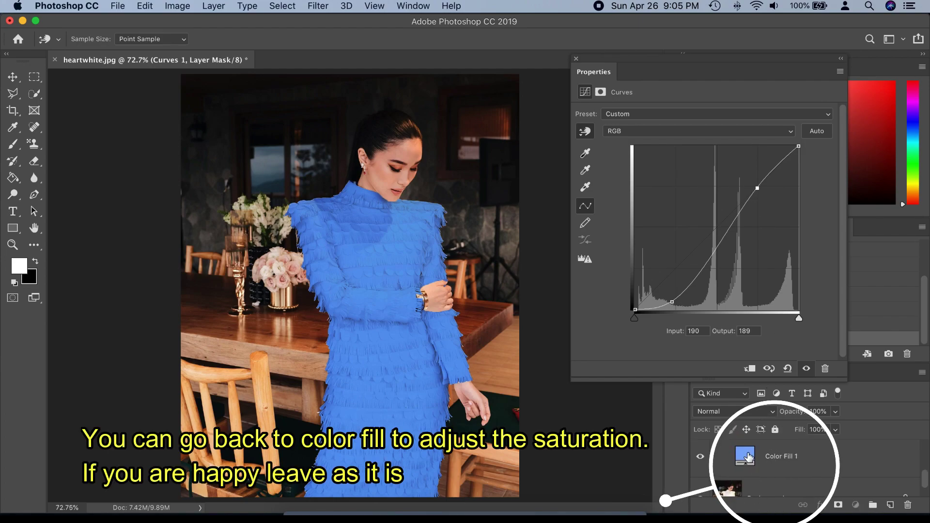
click(748, 457)
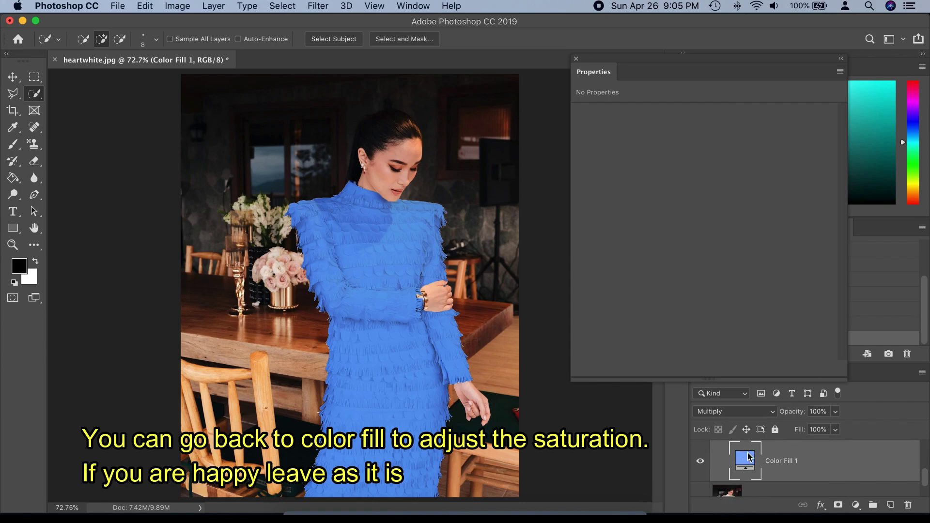
double_click(748, 457)
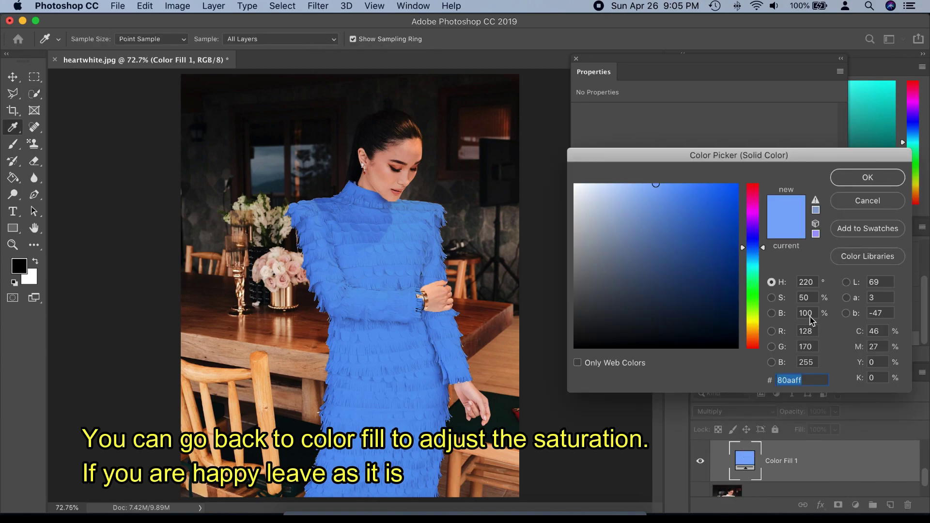
double_click(811, 298)
text(45)
key(Tab)
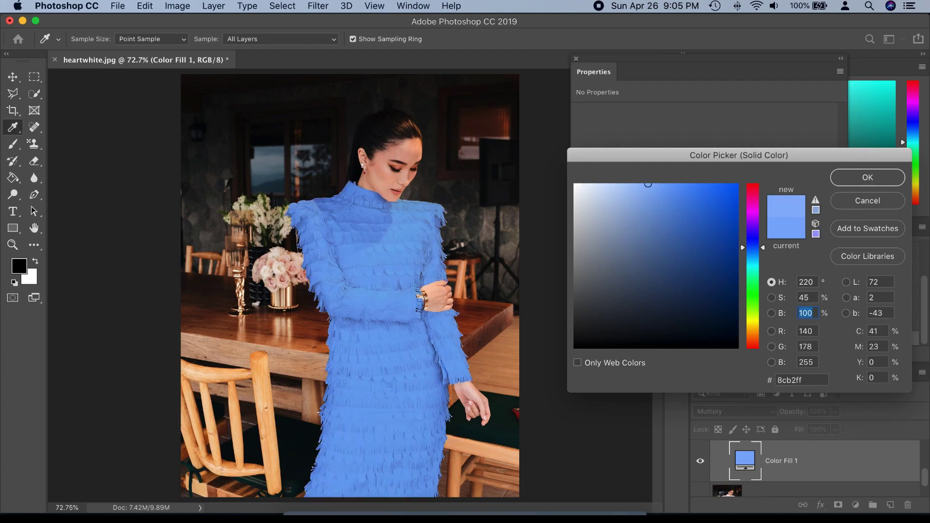
click(868, 177)
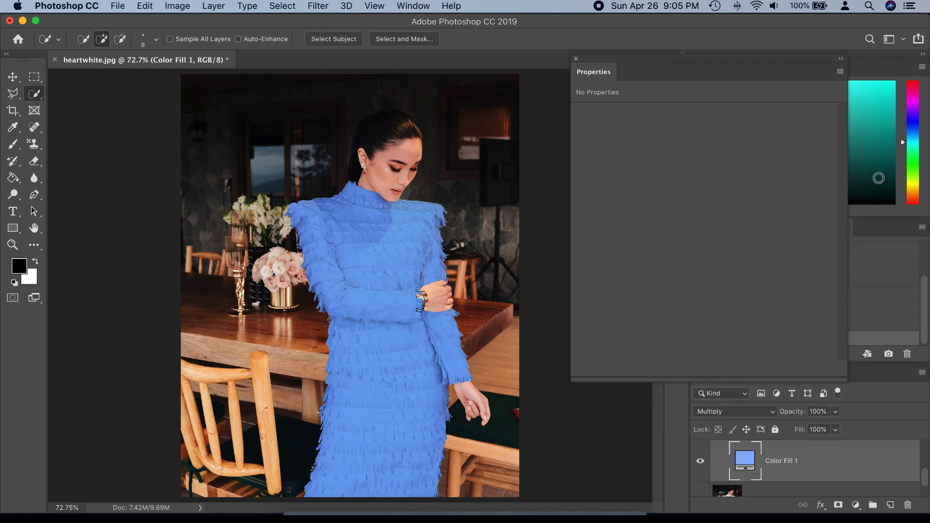
click(577, 59)
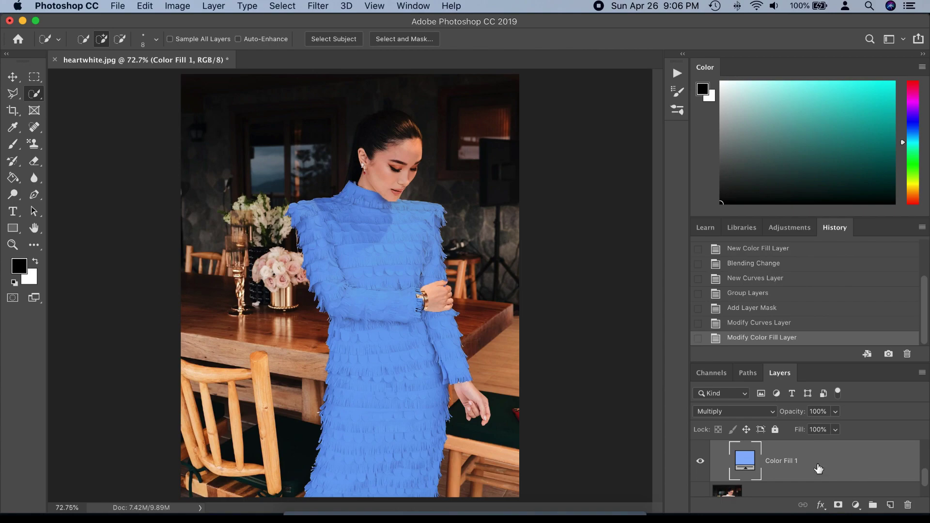
Select the Group 1 layer mask and activate the Brush Tool for retouching the dress edges.
scroll(781, 473, up, 1)
scroll(781, 473, up, 2)
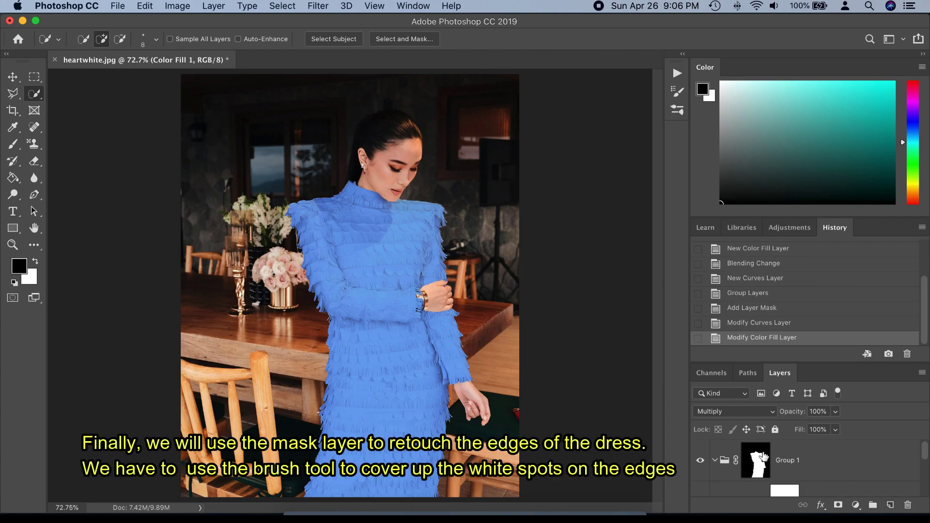
click(763, 457)
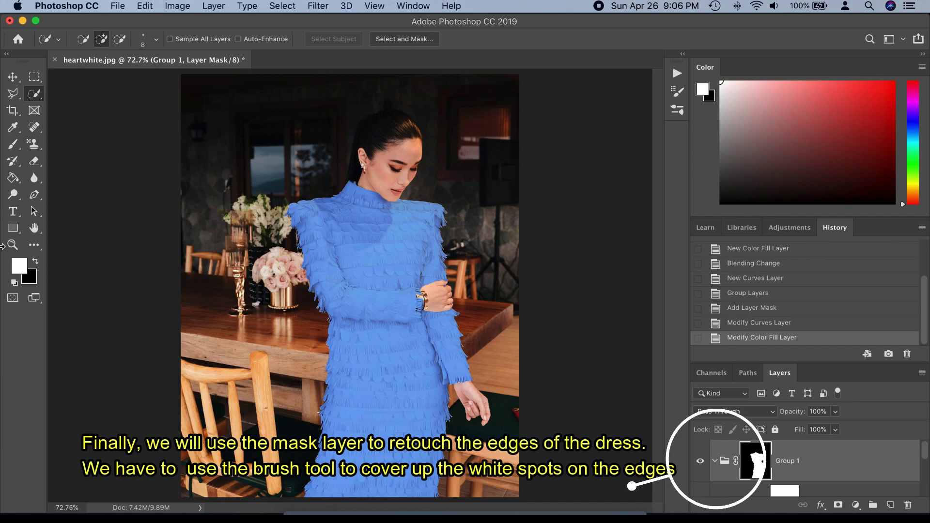
click(13, 149)
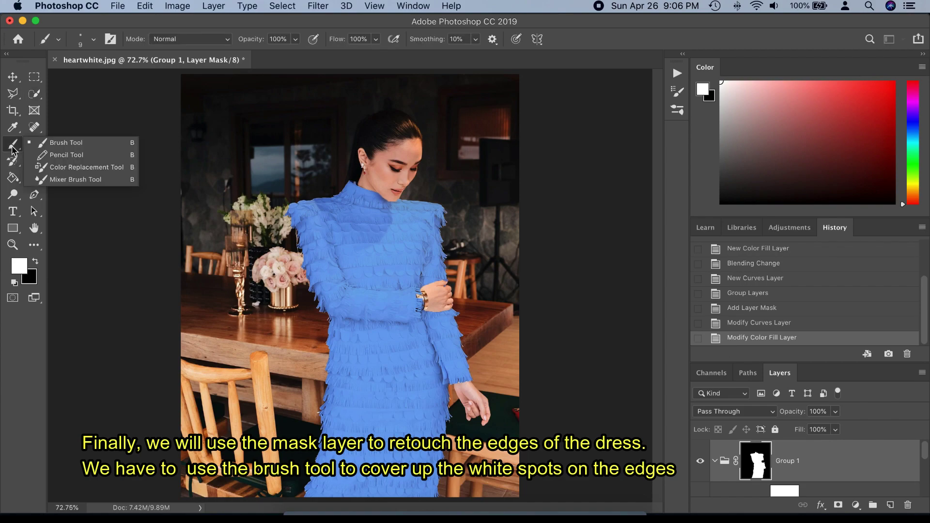
click(56, 143)
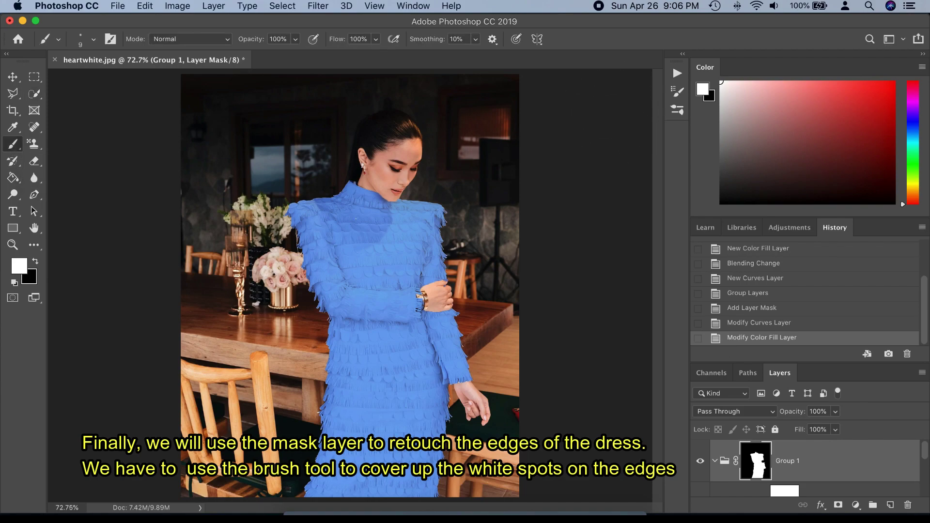
click(10, 147)
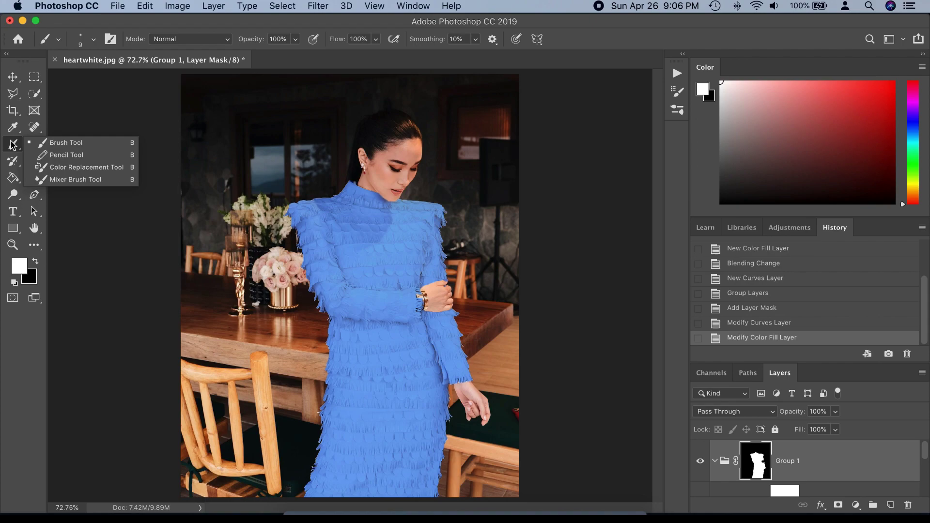
click(49, 143)
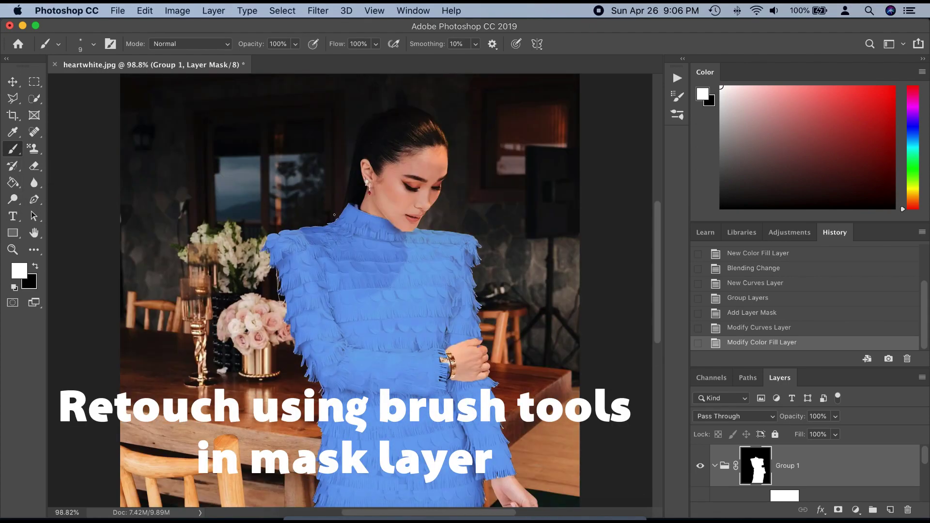
Paint white on the Group 1 mask with the size 9 brush along the dress's collar and shoulder edges.
scroll(334, 214, up, 5)
click(365, 156)
click(371, 160)
click(377, 164)
click(422, 186)
click(448, 194)
click(471, 194)
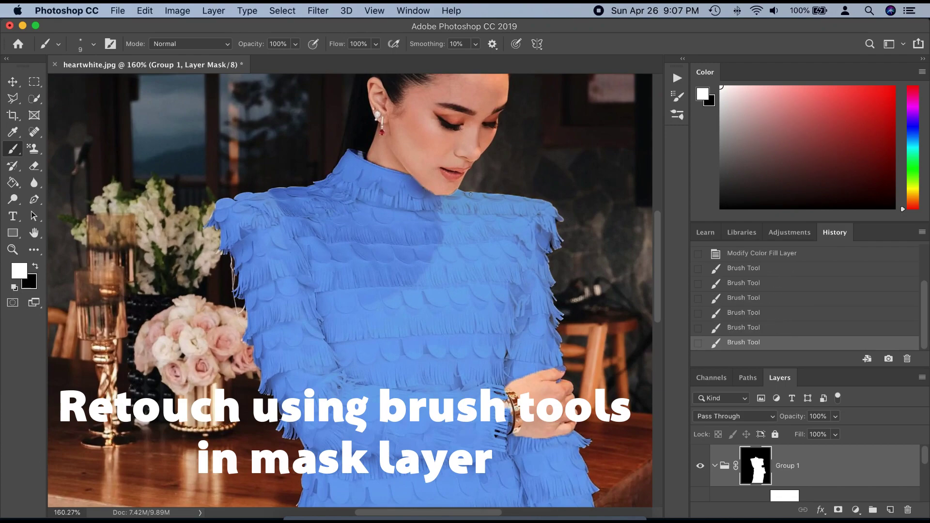
click(470, 194)
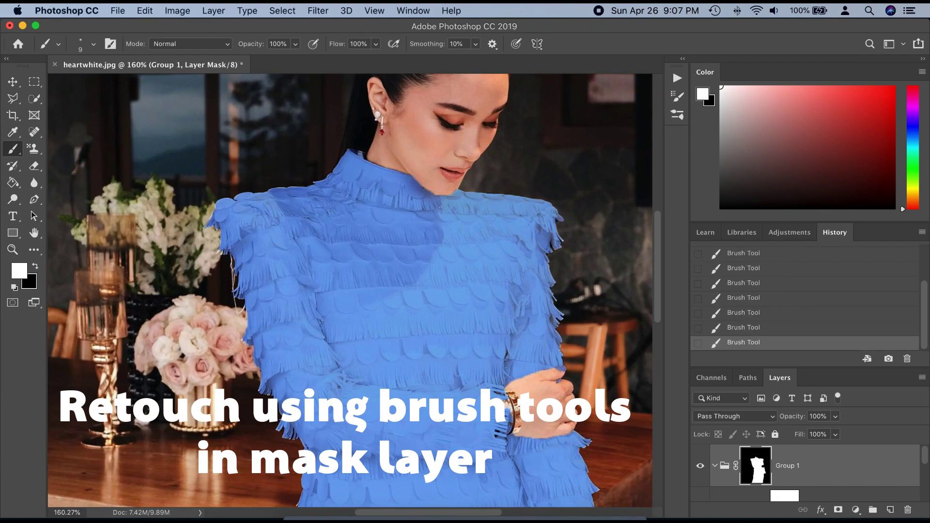
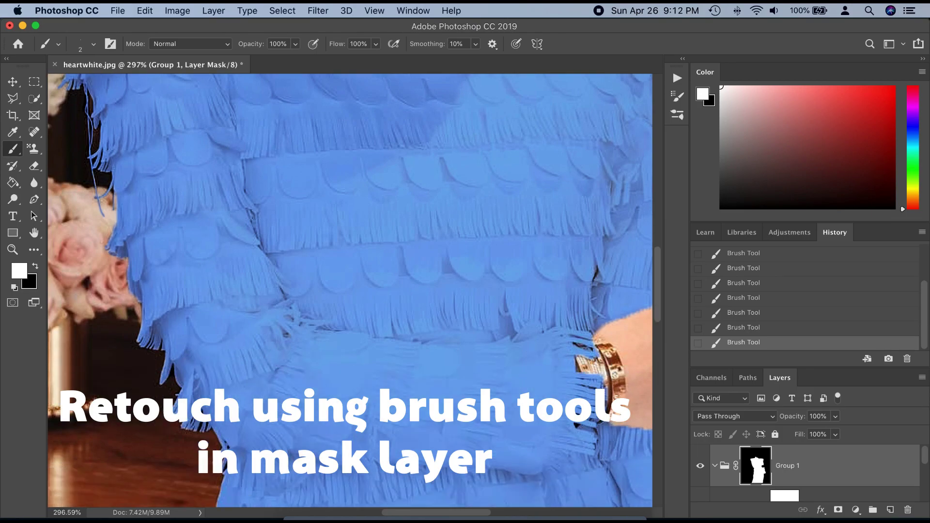
Adjust the brush size and dab white on the Group 1 mask along the lower left edge of the dress.
scroll(181, 392, down, 10)
scroll(192, 369, down, 15)
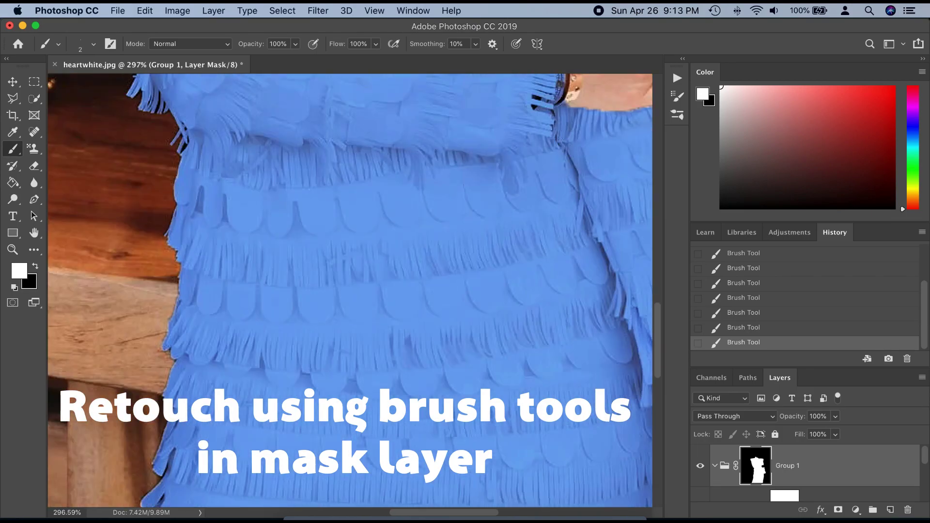
scroll(169, 359, down, 8)
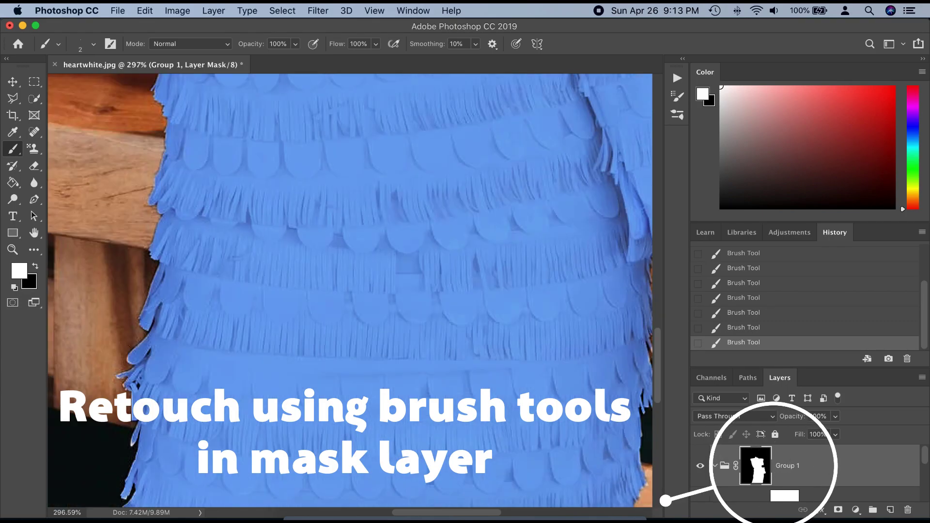
scroll(130, 393, down, 2)
Try touching up the Group 1 mask near the dress's hem, set the brush size to 6, and undo the last brush stroke.
scroll(131, 393, down, 12)
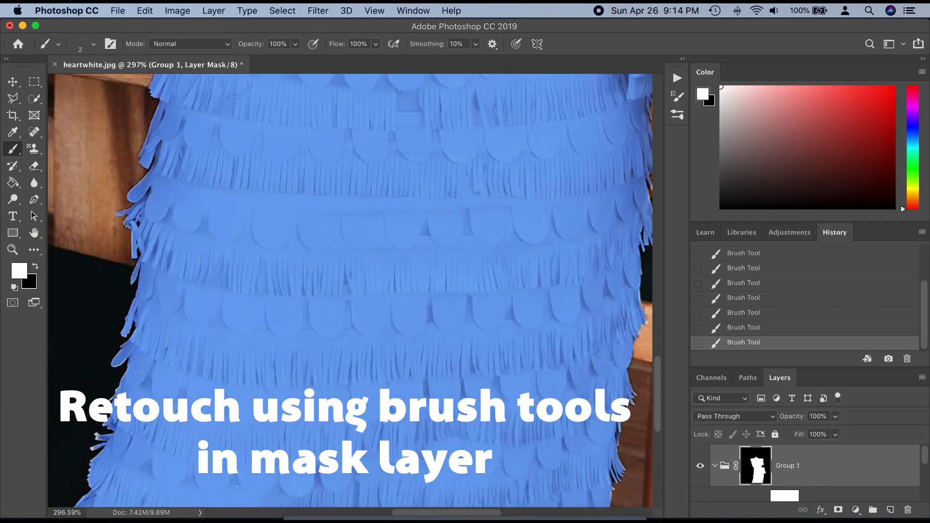
click(93, 43)
click(99, 315)
scroll(98, 305, down, 8)
mouse_move(73, 85)
mouse_down()
mouse_move(86, 86)
mouse_move(76, 85)
mouse_up()
scroll(98, 305, down, 3)
click(93, 44)
key(Return)
scroll(349, 203, right, 10)
click(93, 43)
key(Return)
key(super+z)
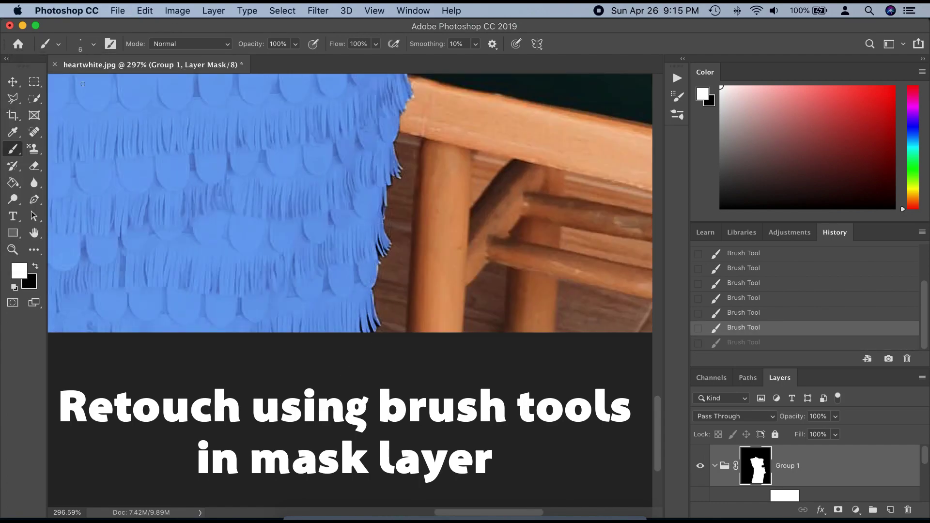
Set the brush size to 2 and touch up the Group 1 mask along the lower right fringe of the dress.
click(93, 44)
click(68, 139)
click(378, 282)
Examine the mask edges along the sleeves, cuffs and bracelet, and check the recolored dress in the whole photo.
scroll(374, 282, right, 5)
scroll(349, 291, up, 10)
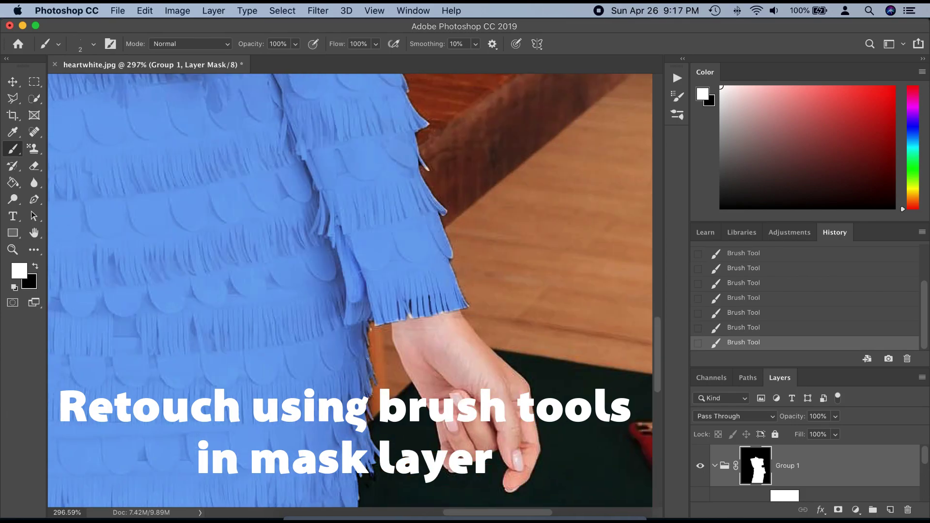
scroll(349, 291, up, 3)
scroll(349, 290, up, 8)
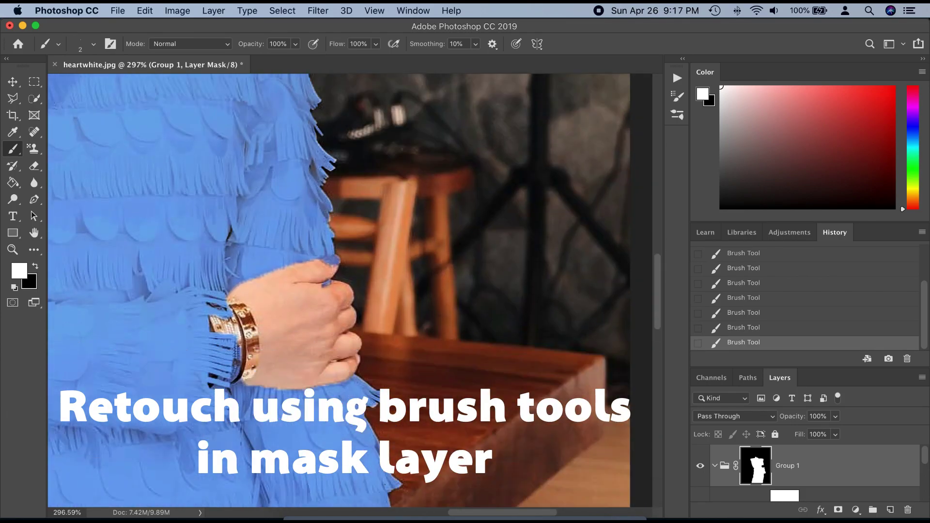
scroll(450, 329, up, 15)
scroll(449, 328, down, 5)
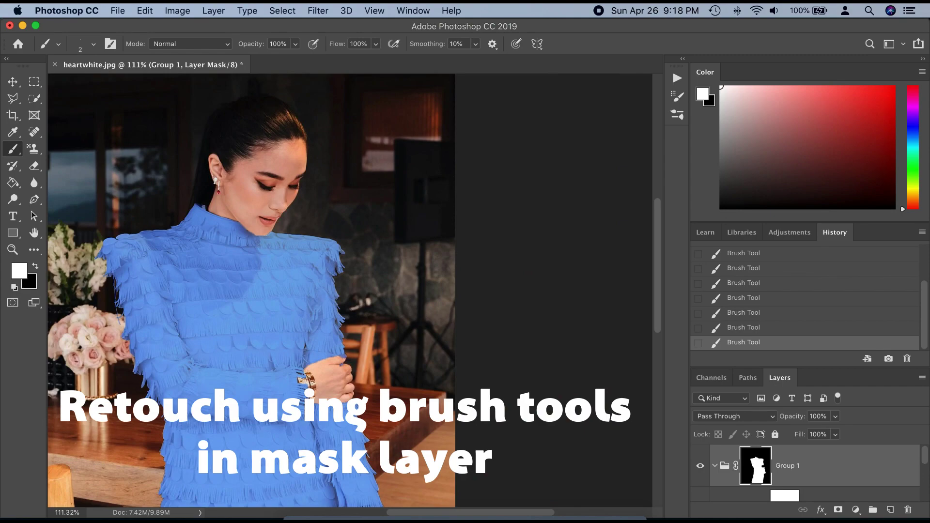
scroll(449, 328, up, 4)
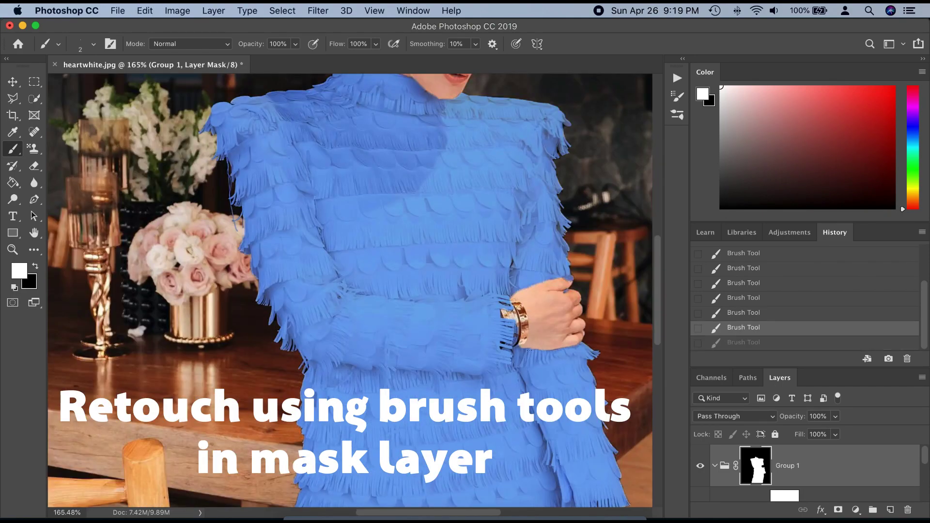
scroll(349, 291, down, 3)
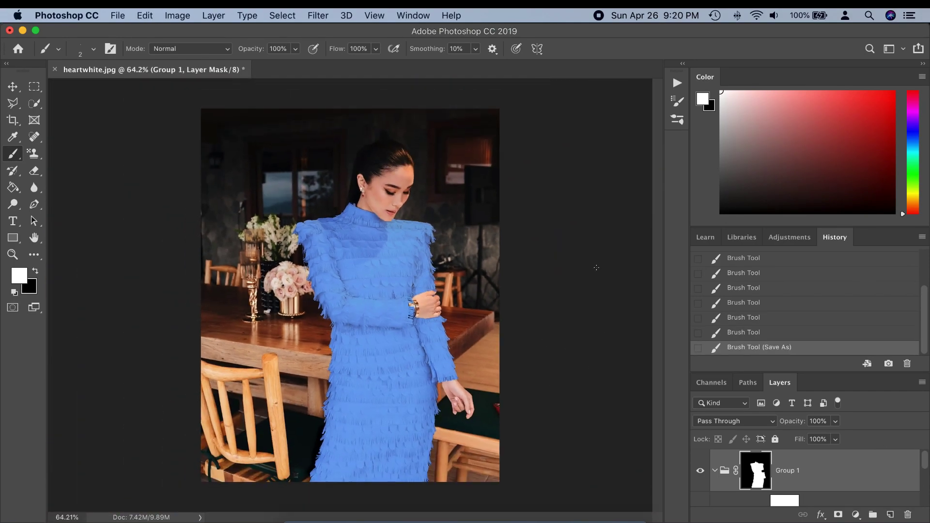
Open the Color Fill 1 color and try hues 352, 328, 292 and 276 on the dress.
scroll(779, 479, down, 3)
scroll(779, 479, up, 2)
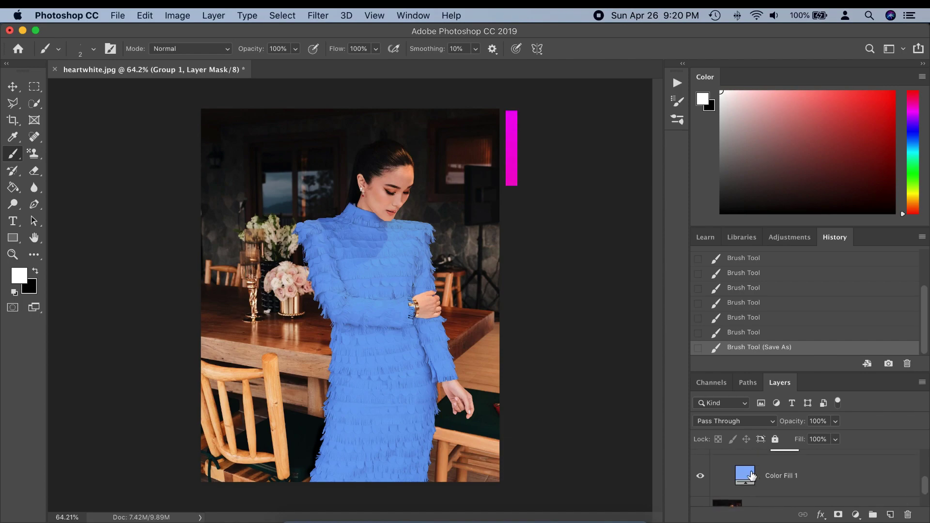
click(751, 477)
double_click(751, 477)
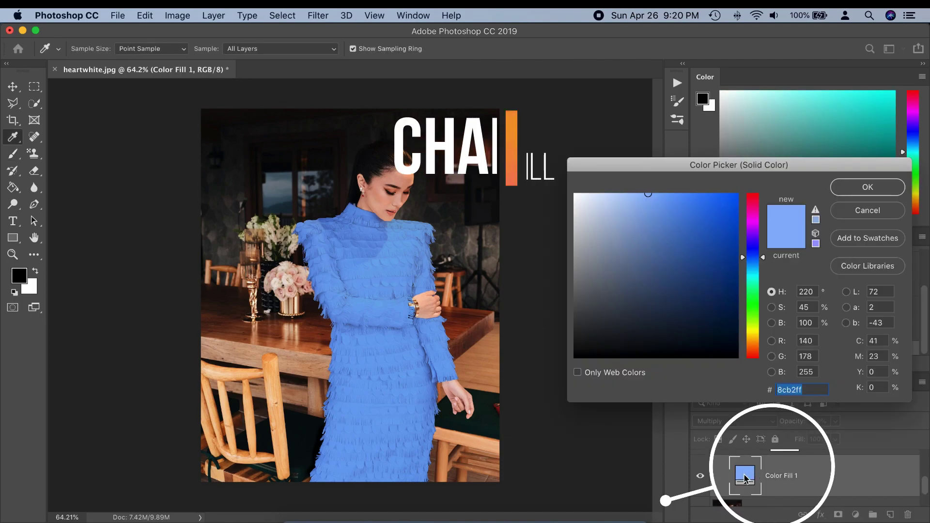
click(755, 199)
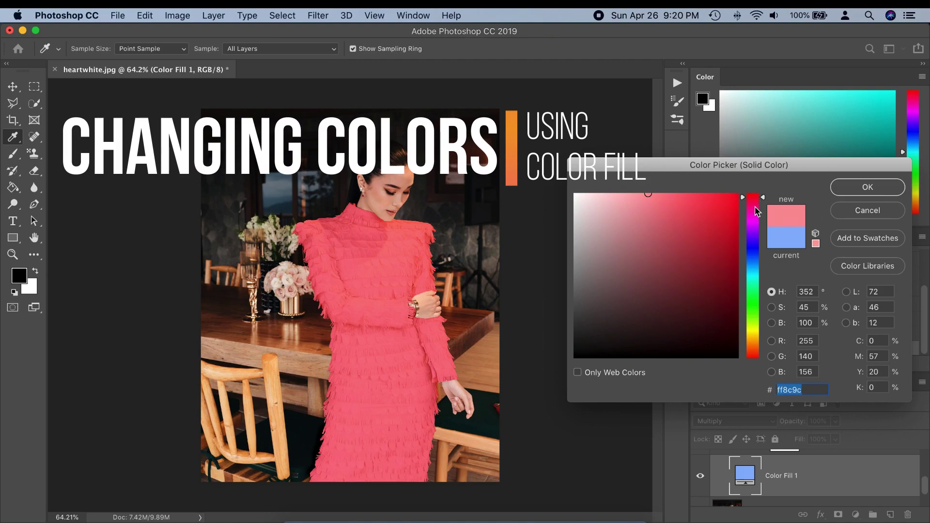
click(756, 209)
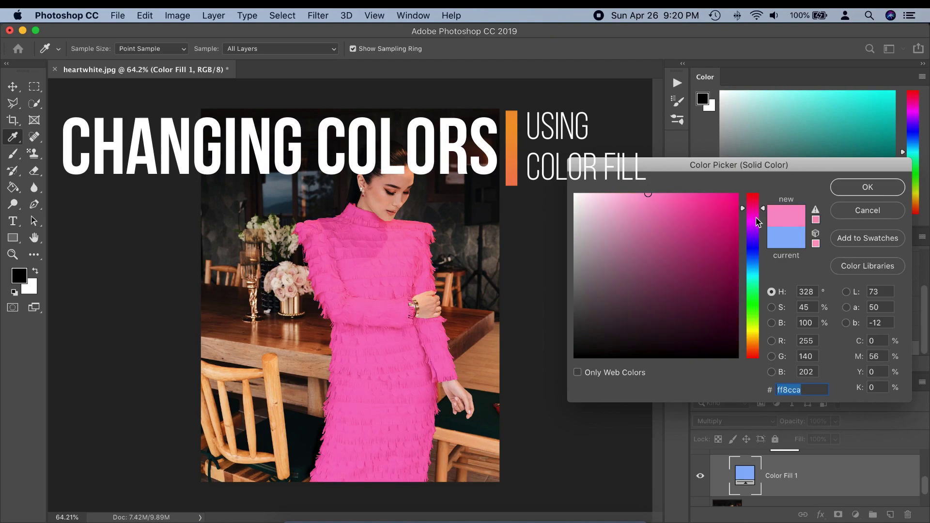
click(756, 218)
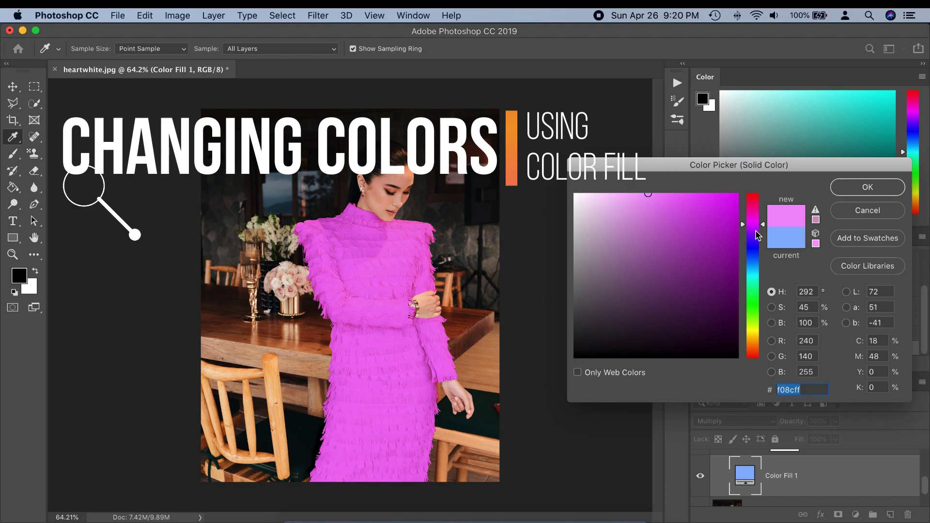
click(759, 233)
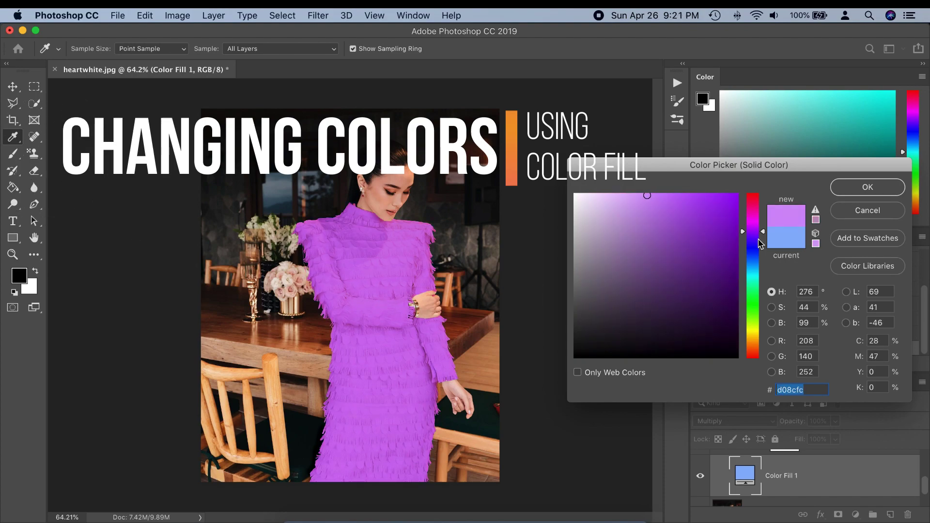
Try hue 256, set the Color Fill 1 hue to 0 for the coral red fc8c8c, and accept the color.
drag(763, 235, 764, 239)
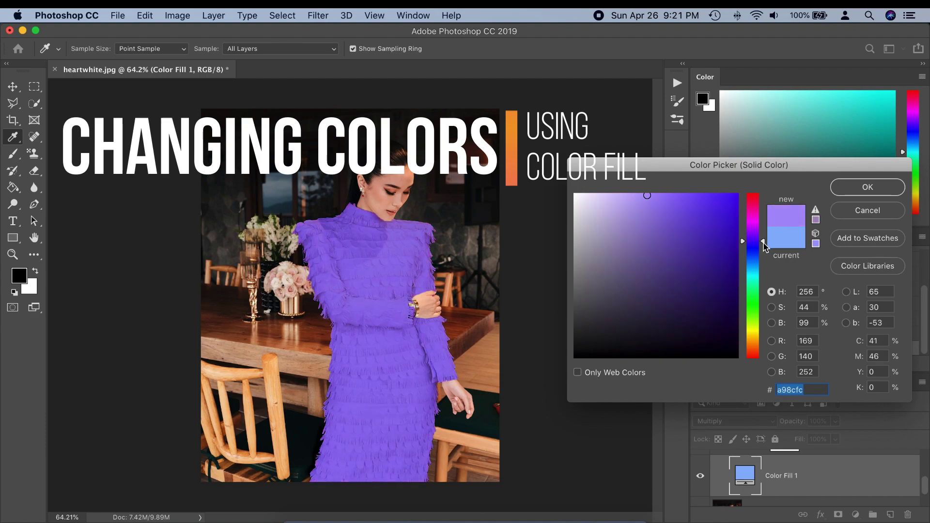
drag(763, 245, 765, 364)
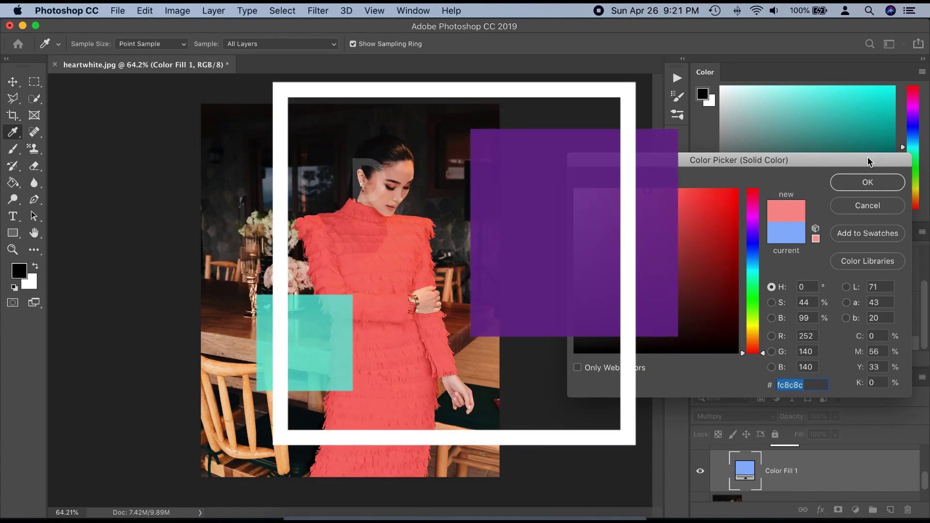
click(864, 183)
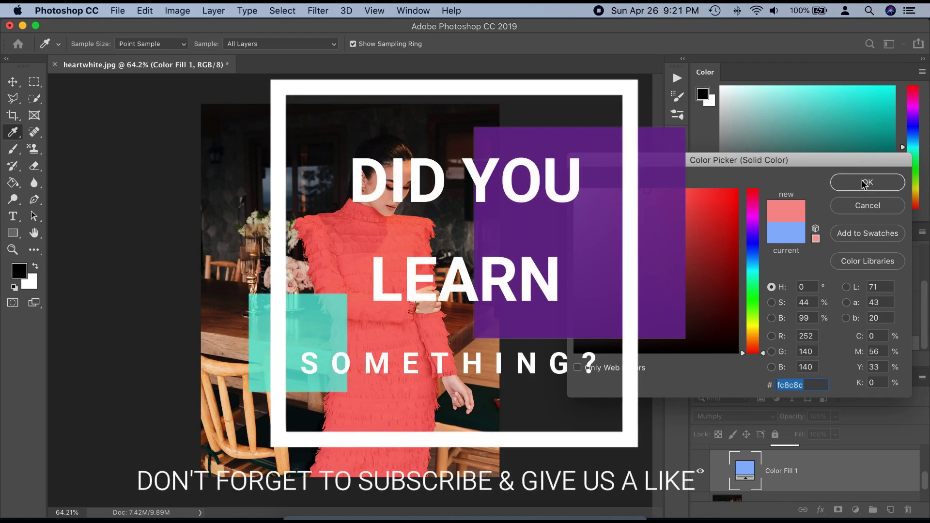
click(864, 183)
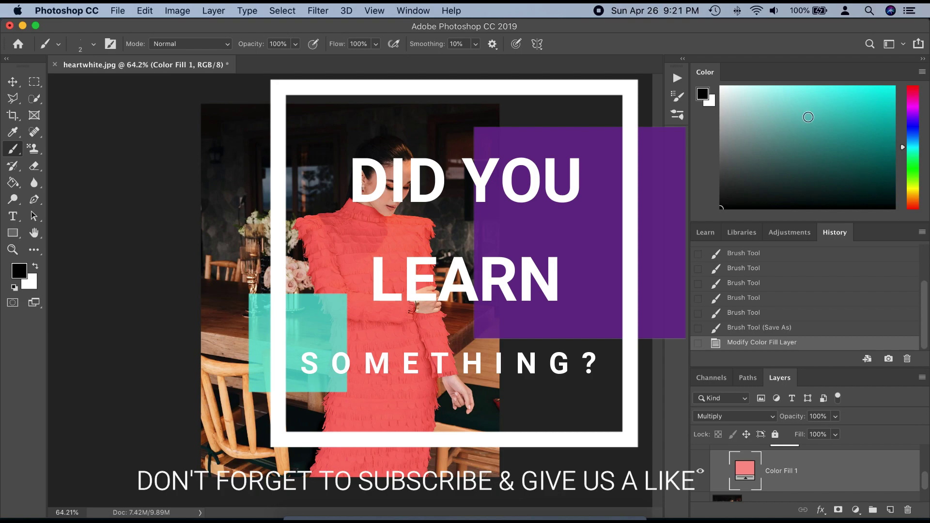